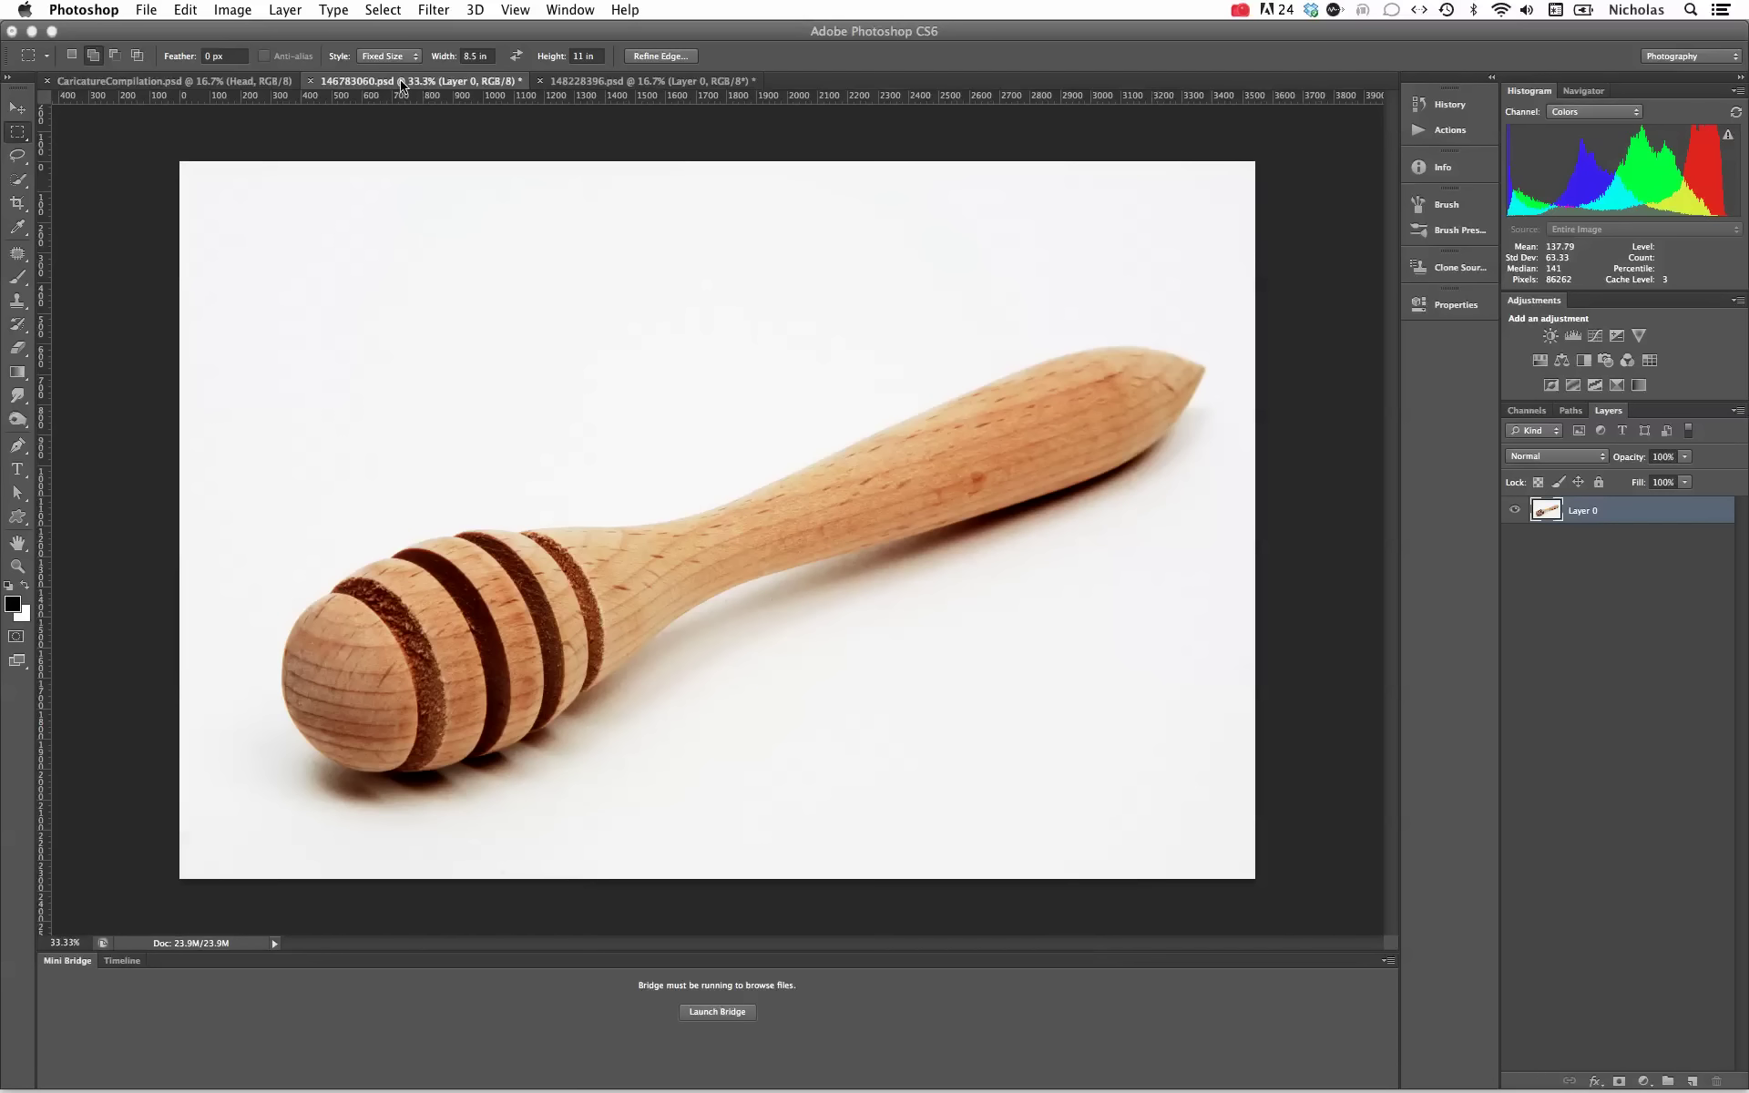
- Look through the caricature compilation, honey dipper and corkscrew documents, ending on the honey dipper photo
click(222, 84)
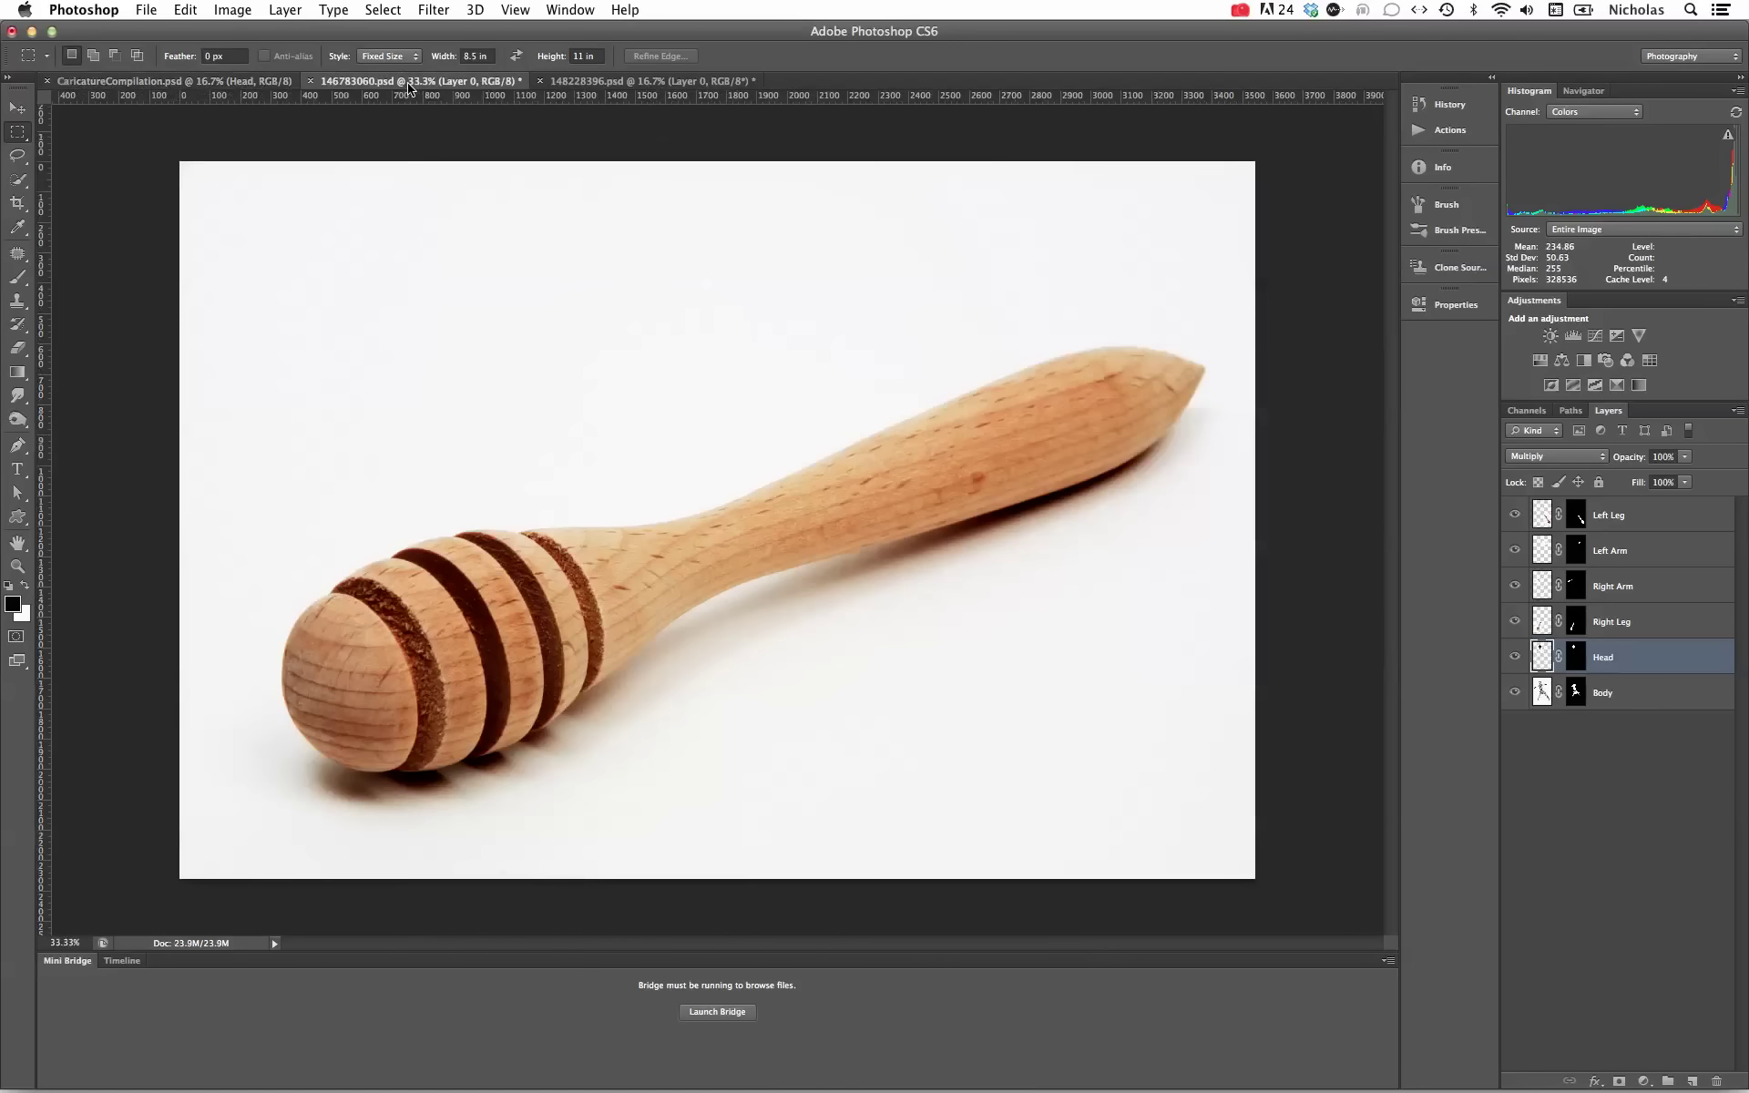
click(410, 81)
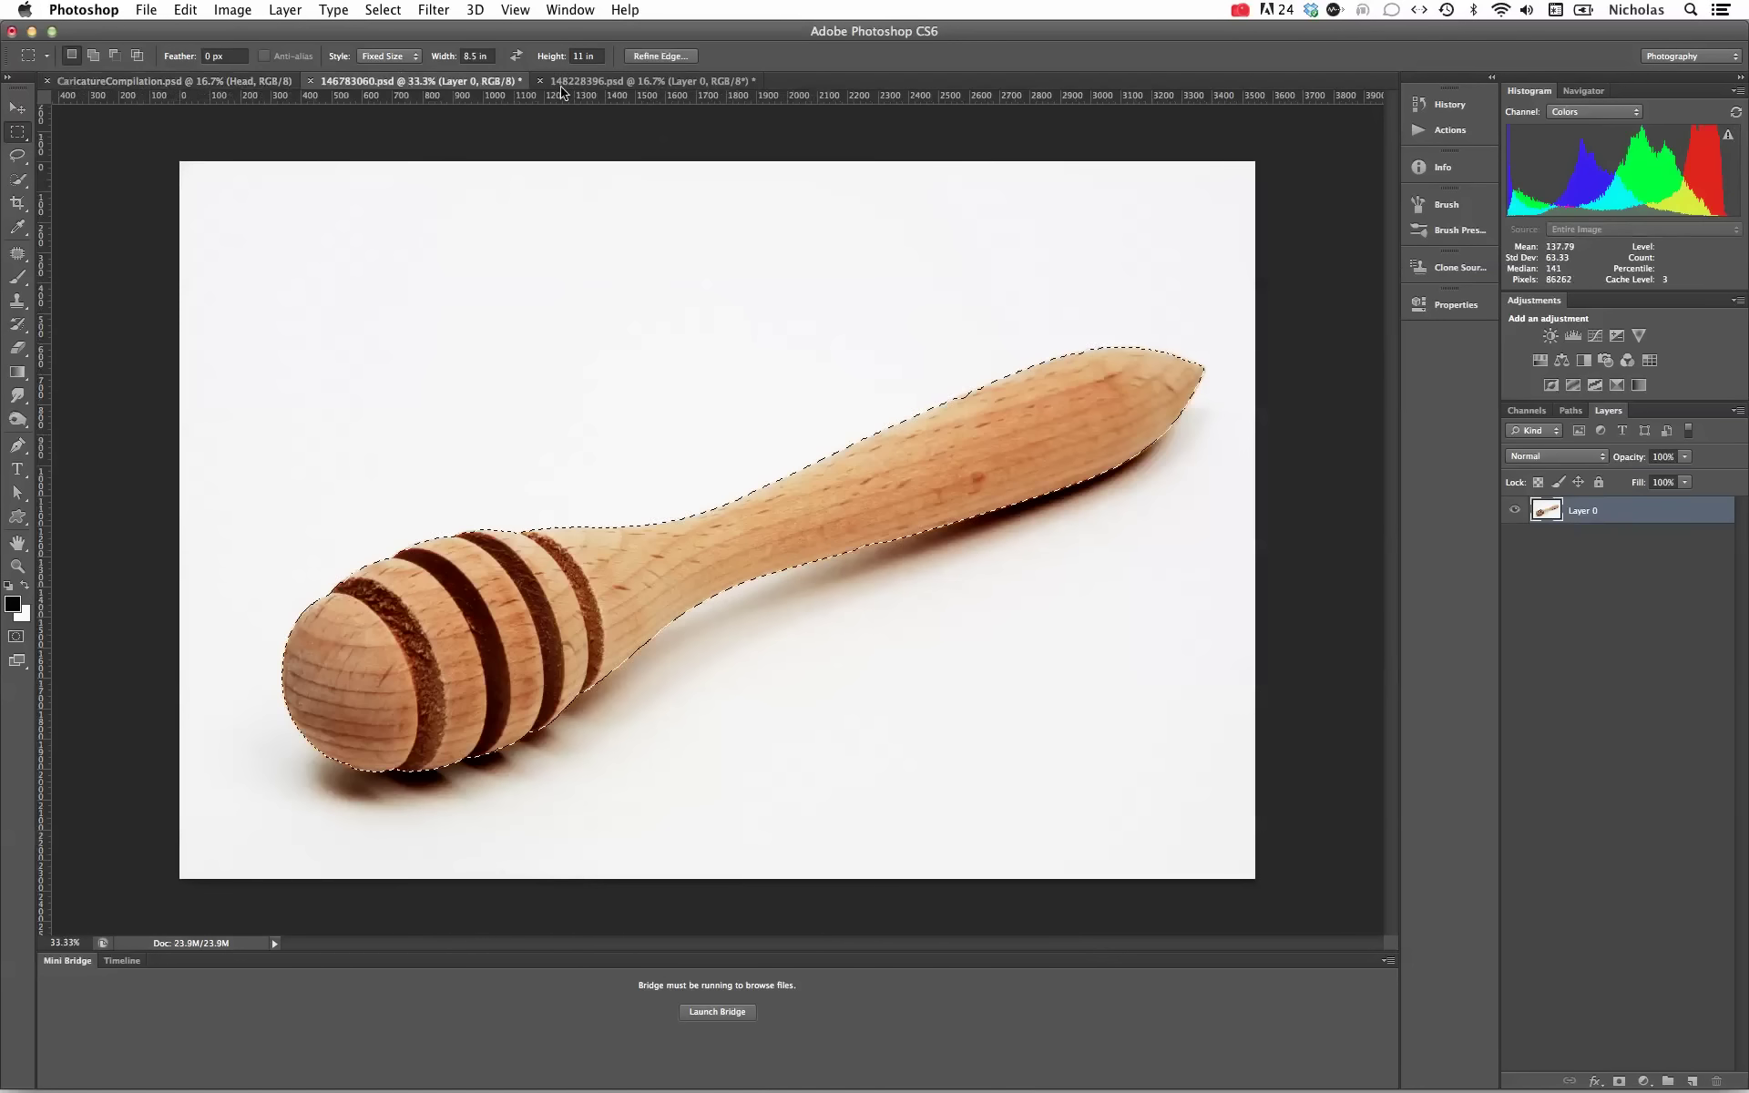
click(635, 80)
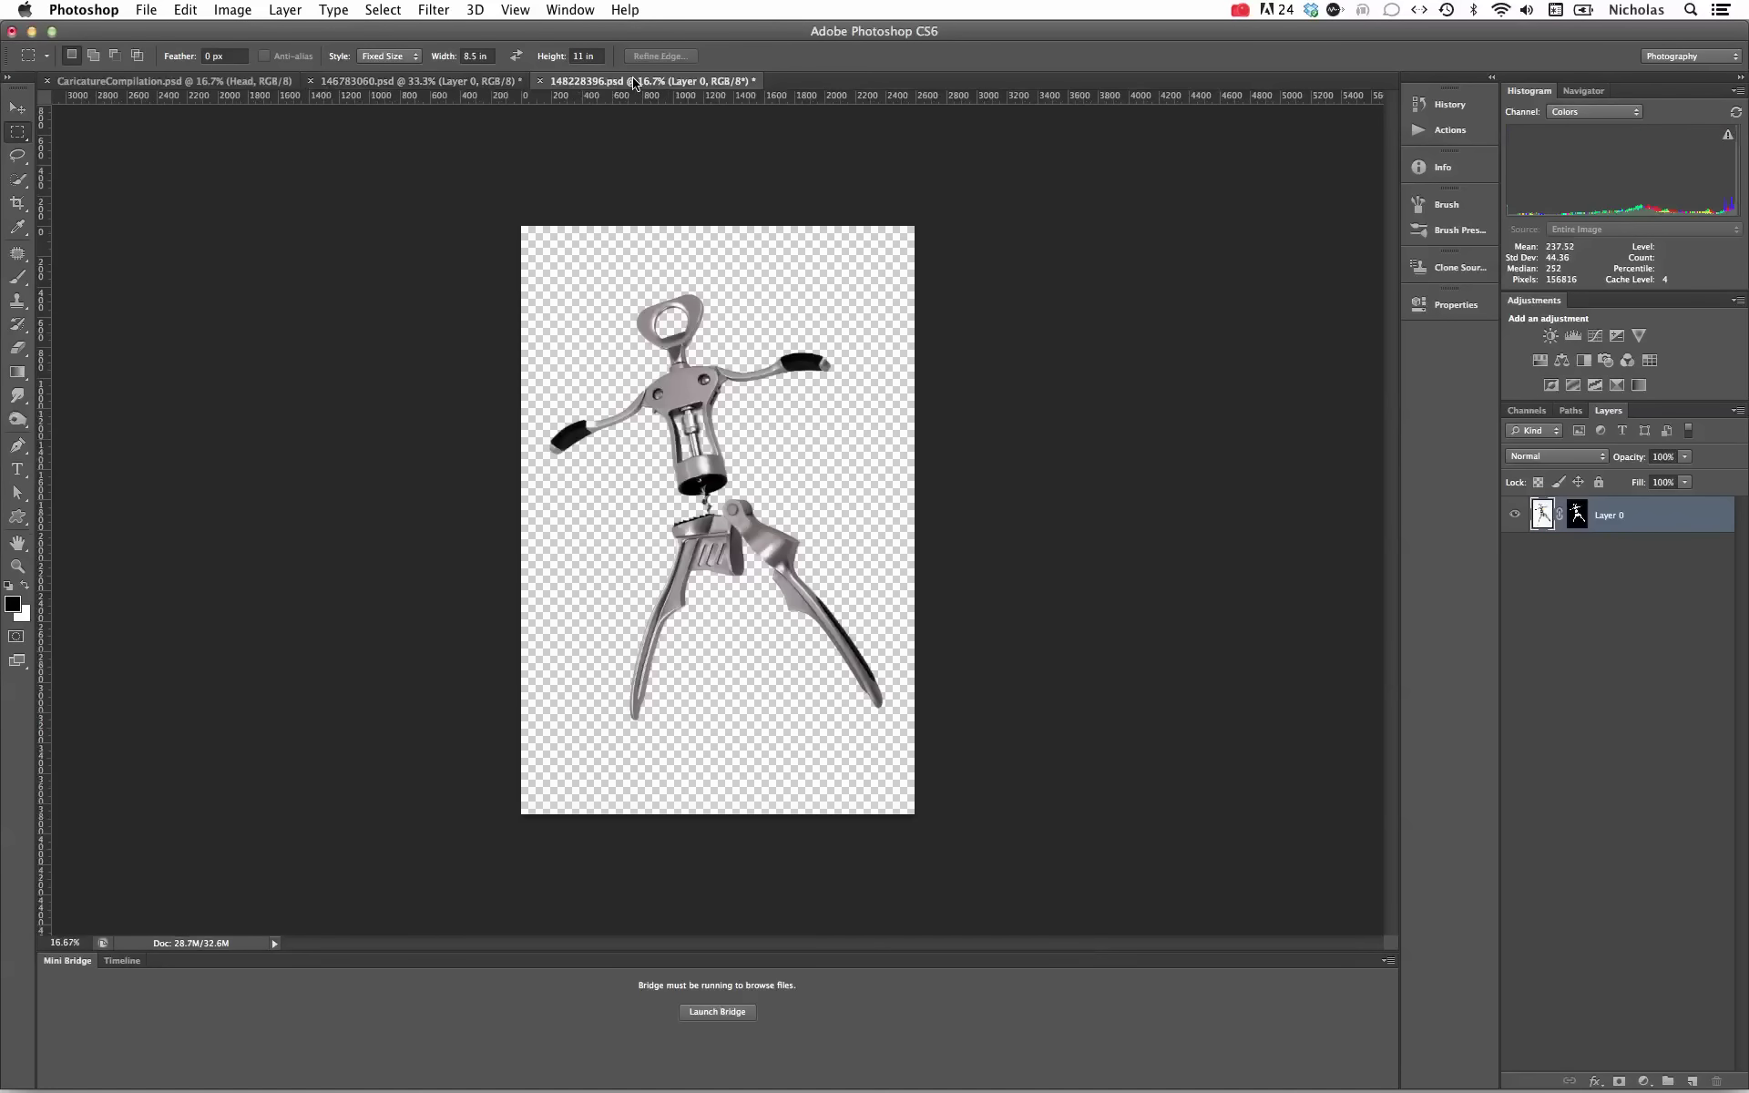
click(510, 80)
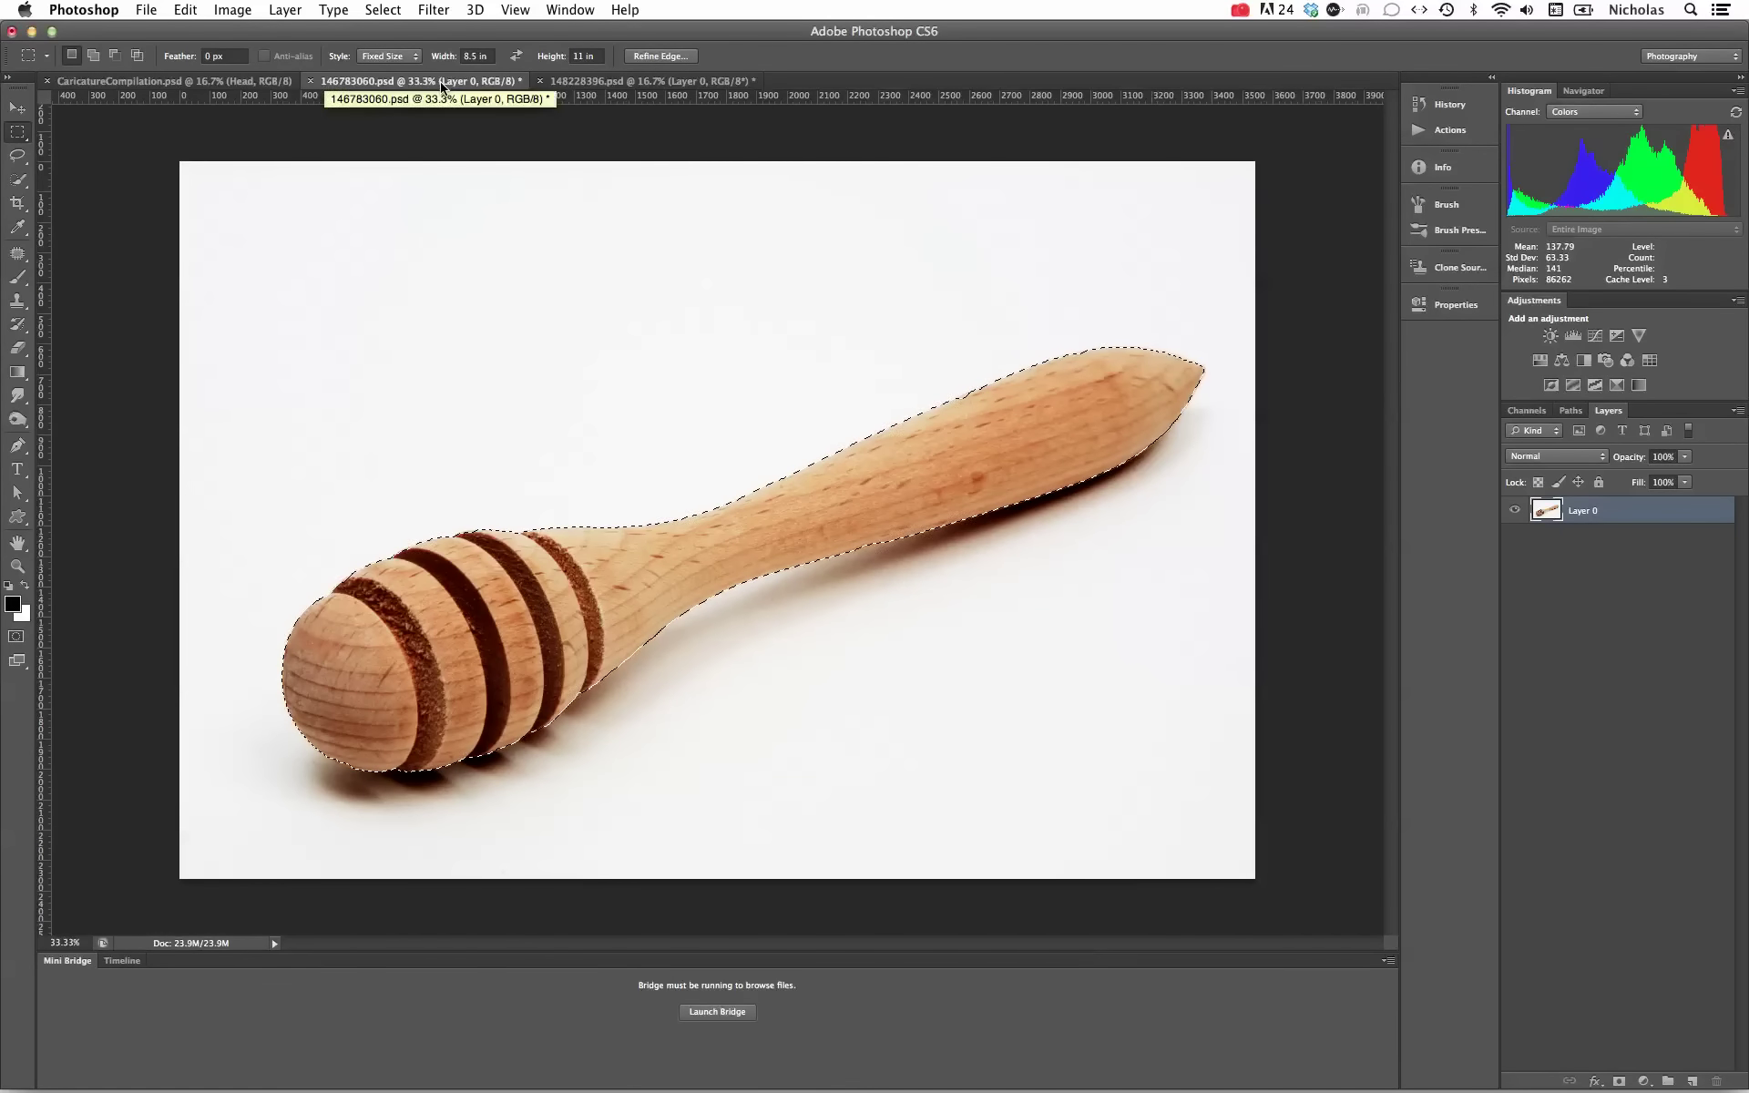
- Float 146783060.psd in its own window and add a layer mask hiding the honey dipper's background
drag(442, 82, 513, 195)
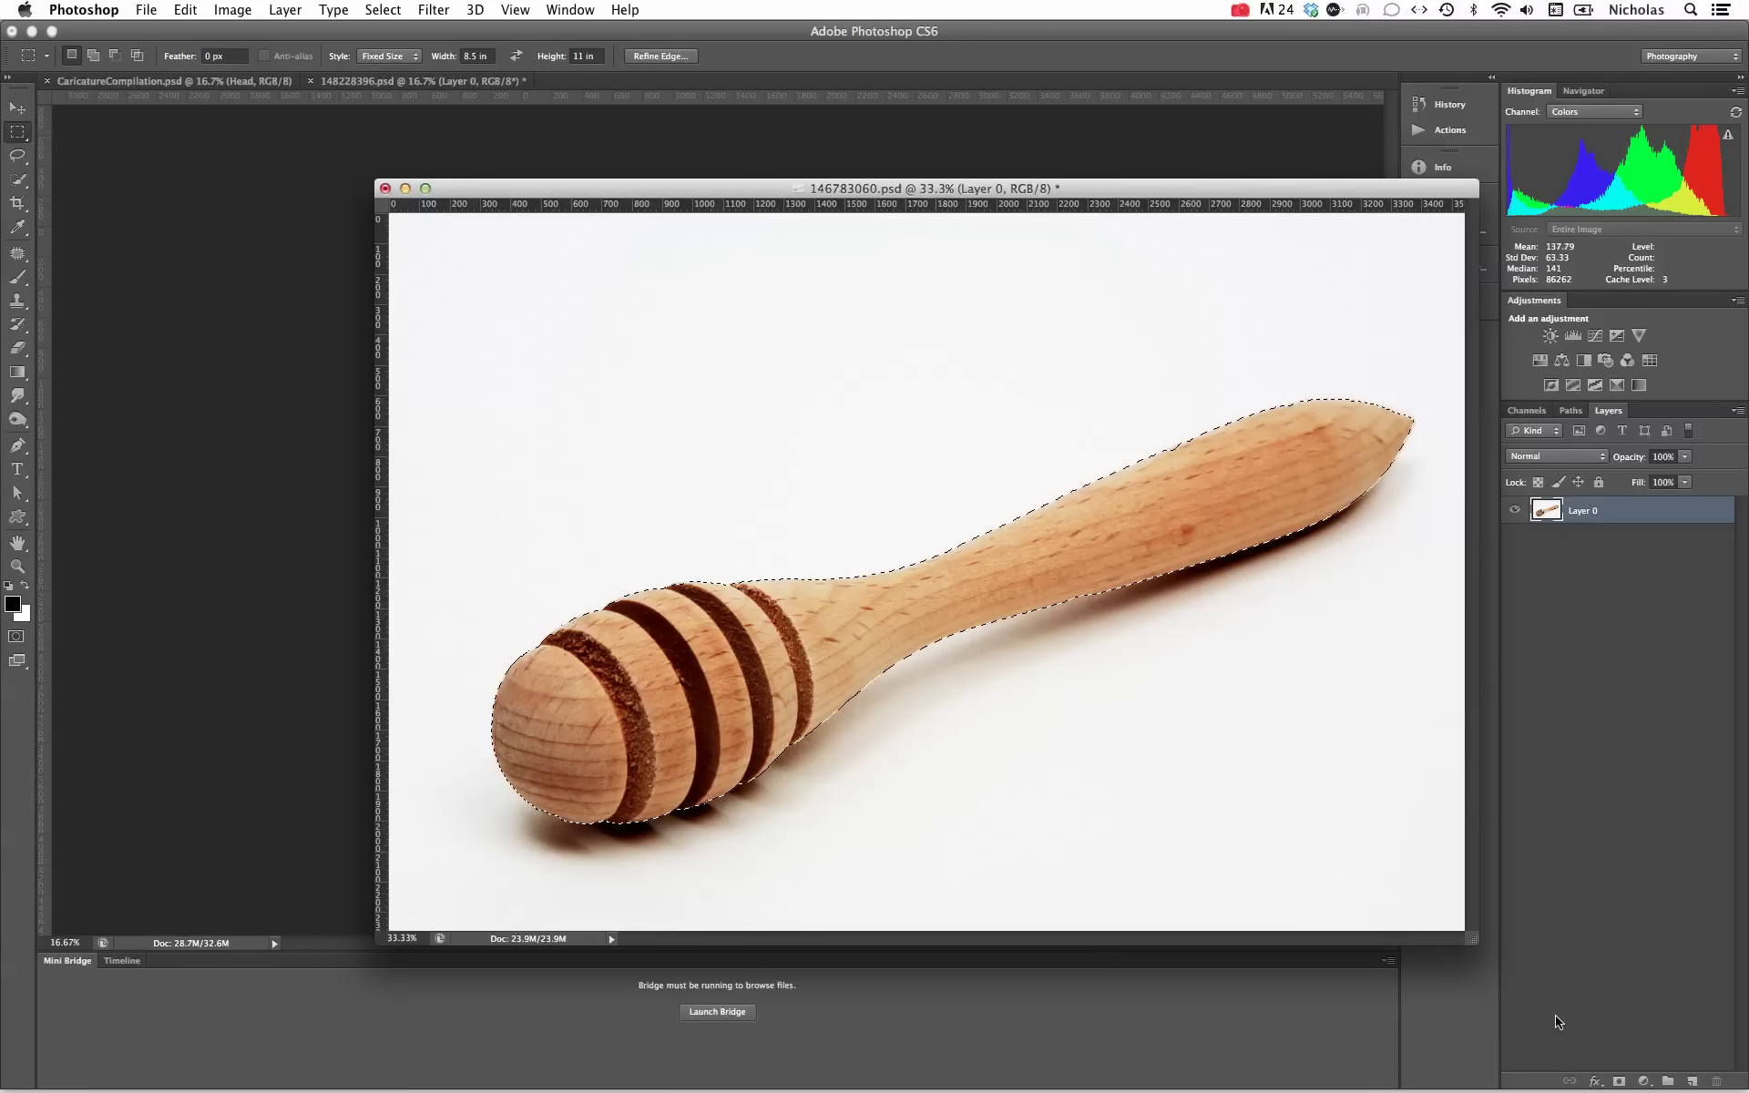
click(1619, 1081)
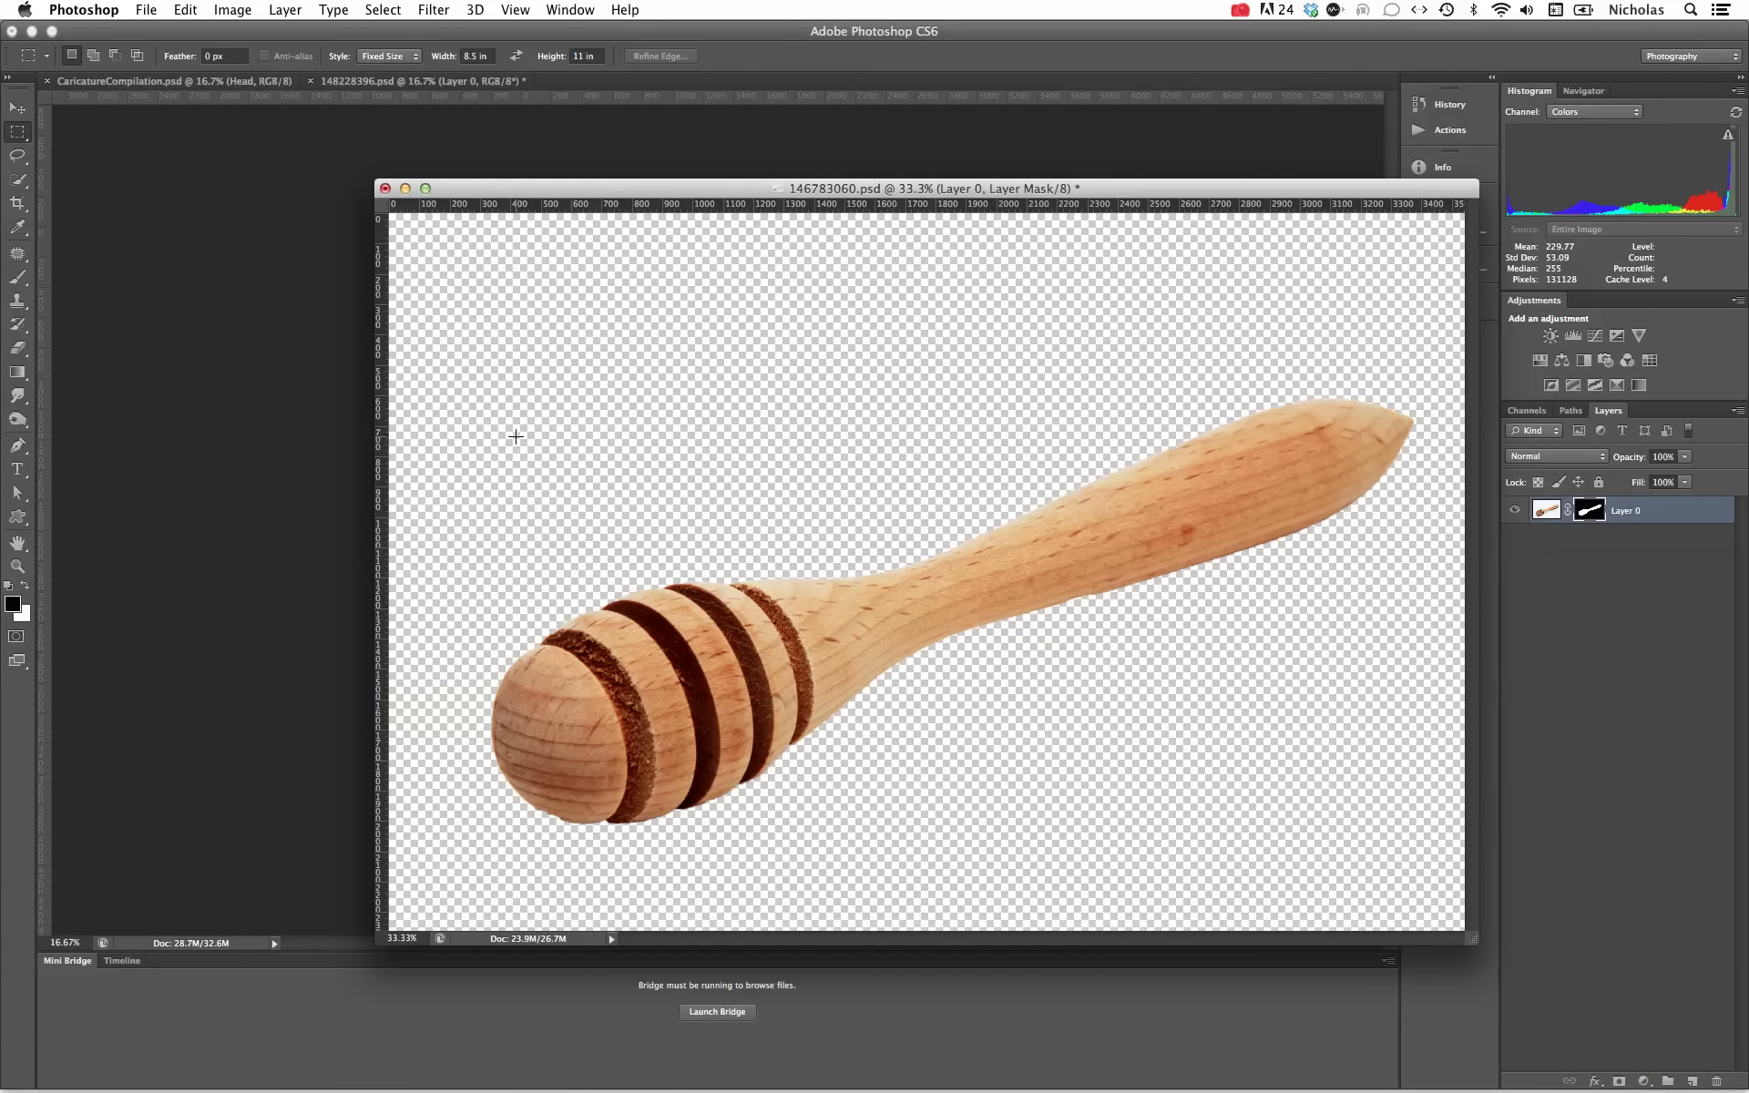
click(368, 84)
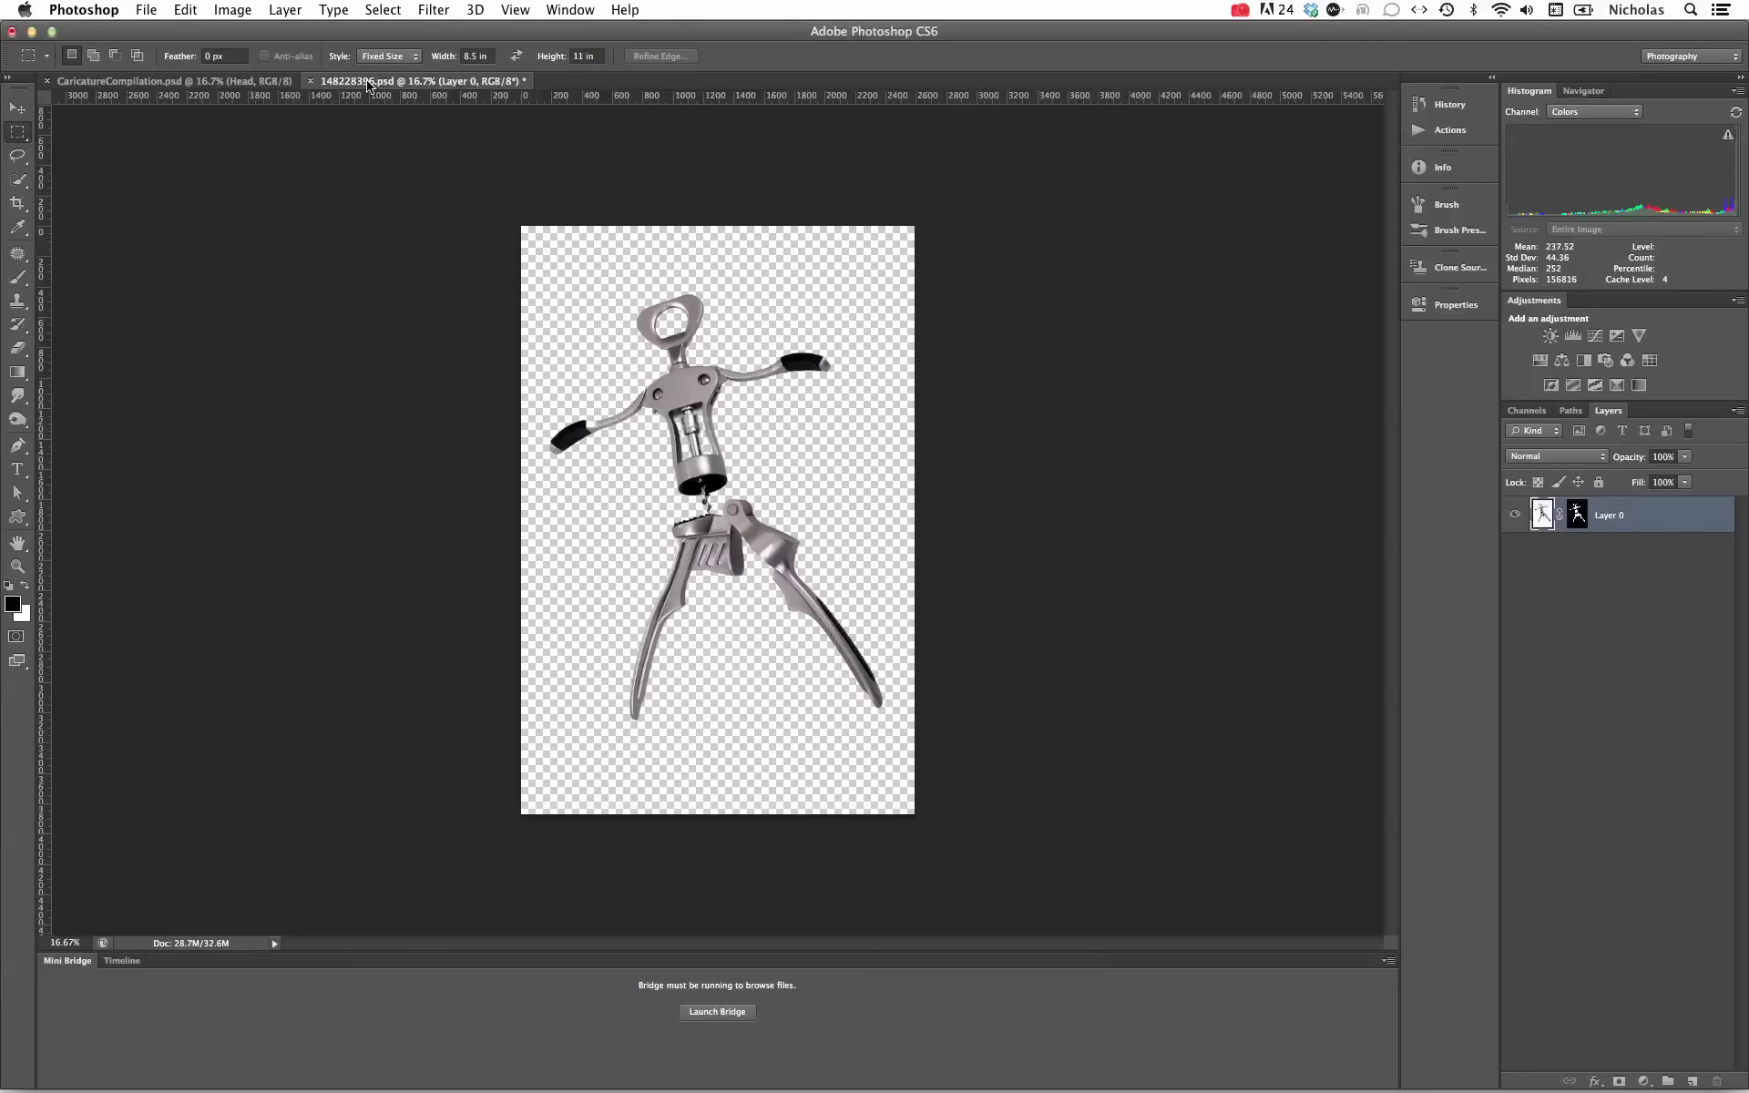
- Move the honey dipper window lower and close the CaricatureCompilation document
click(47, 84)
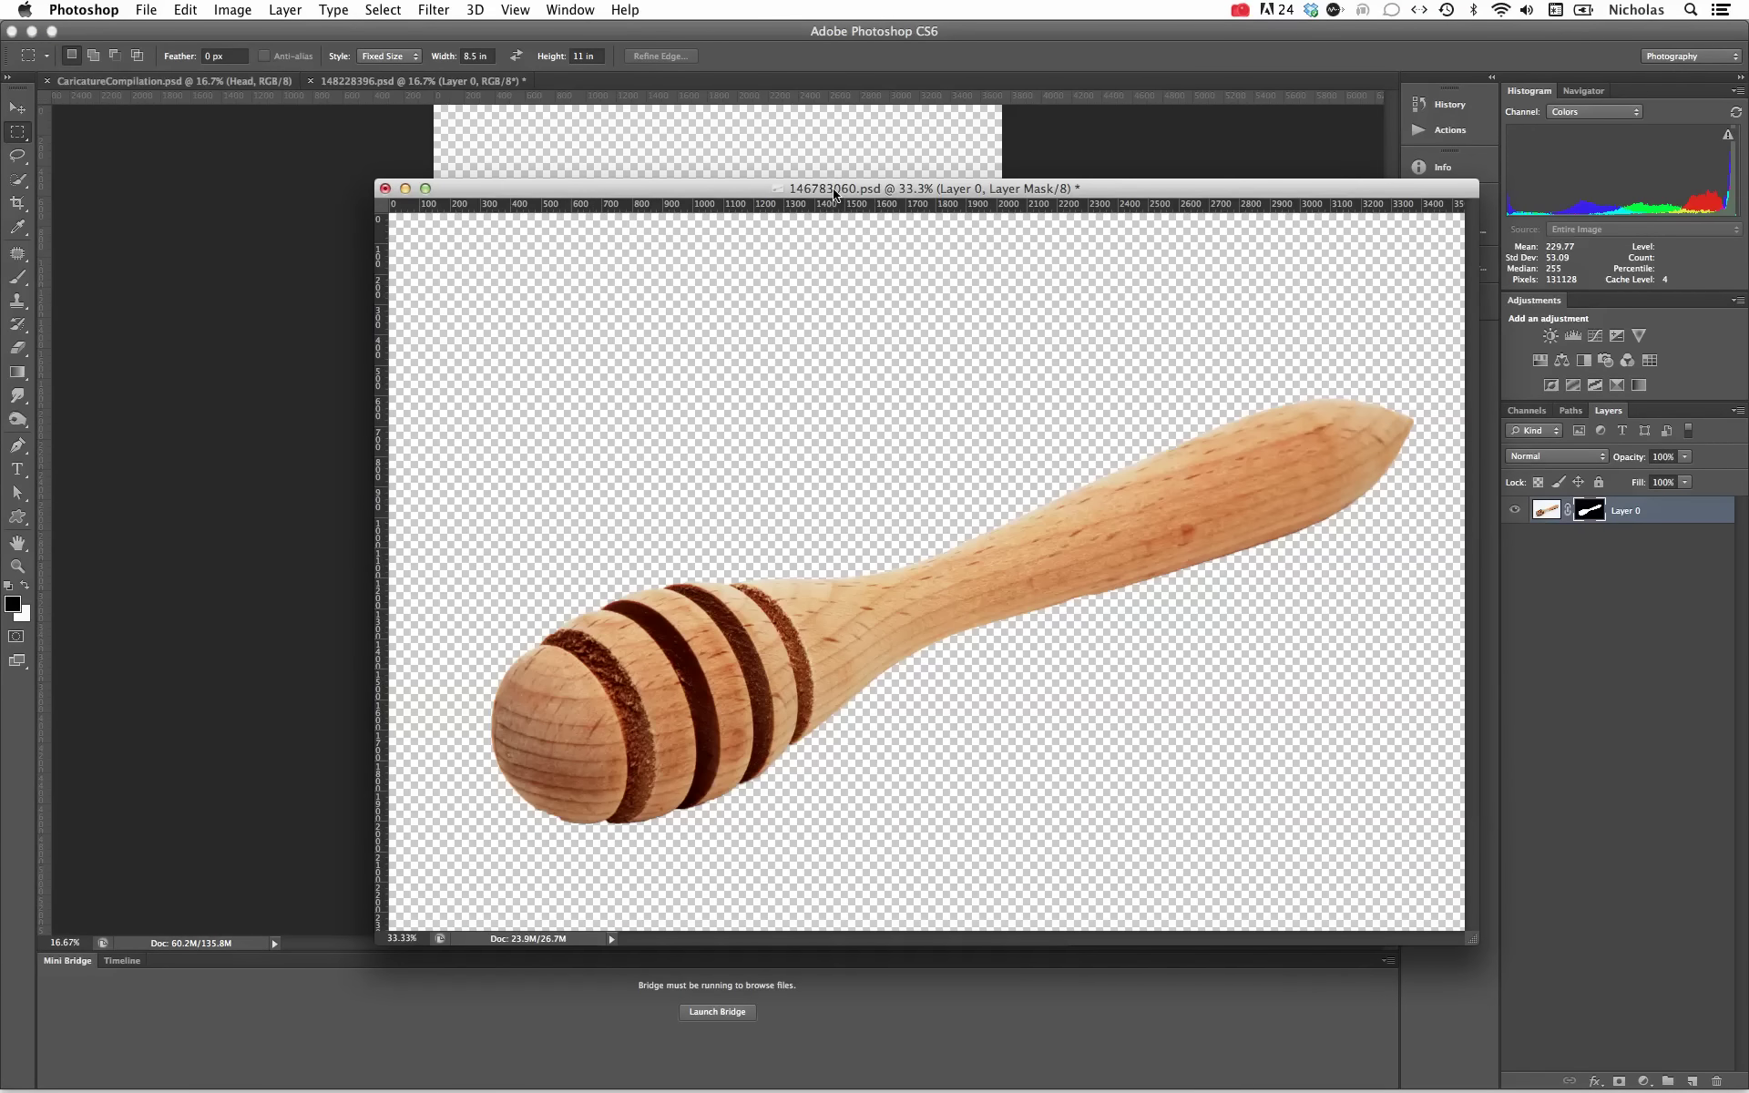
drag(832, 193, 808, 395)
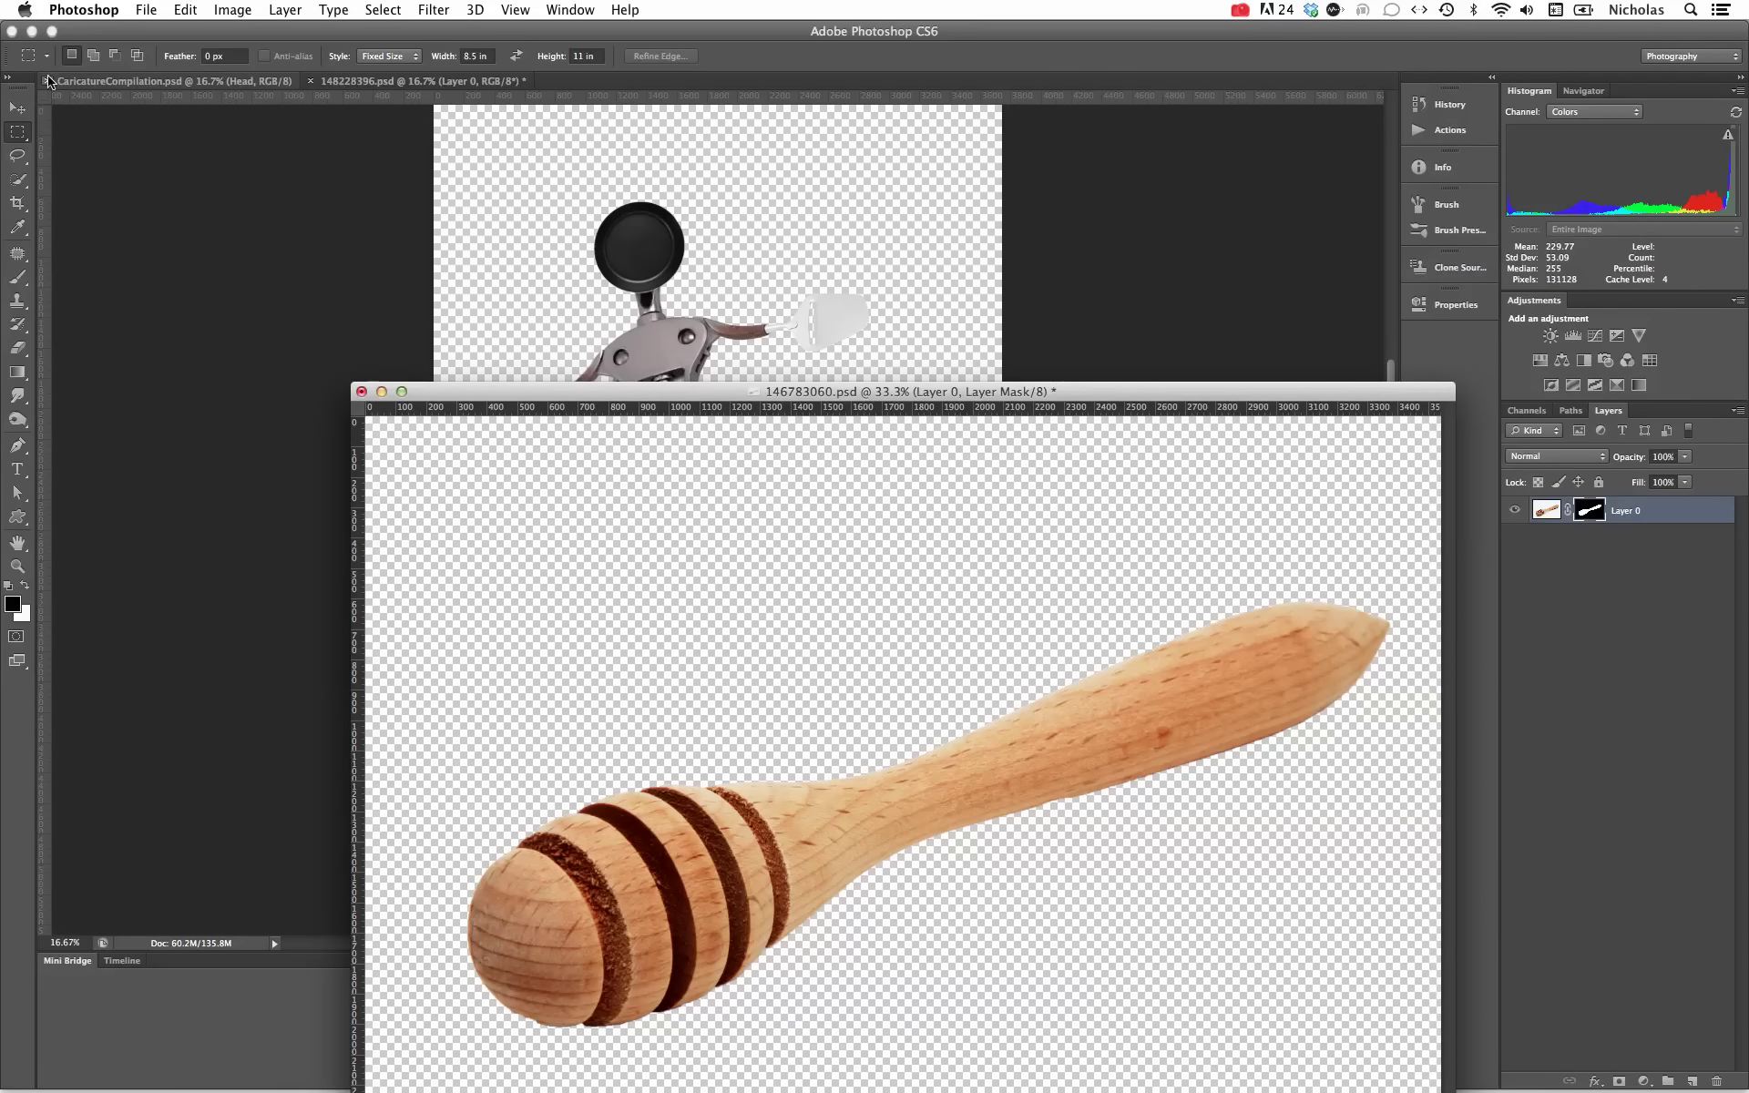
click(48, 82)
- Float the 148228396.psd corkscrew document and drag the honey dipper layer onto it
click(167, 82)
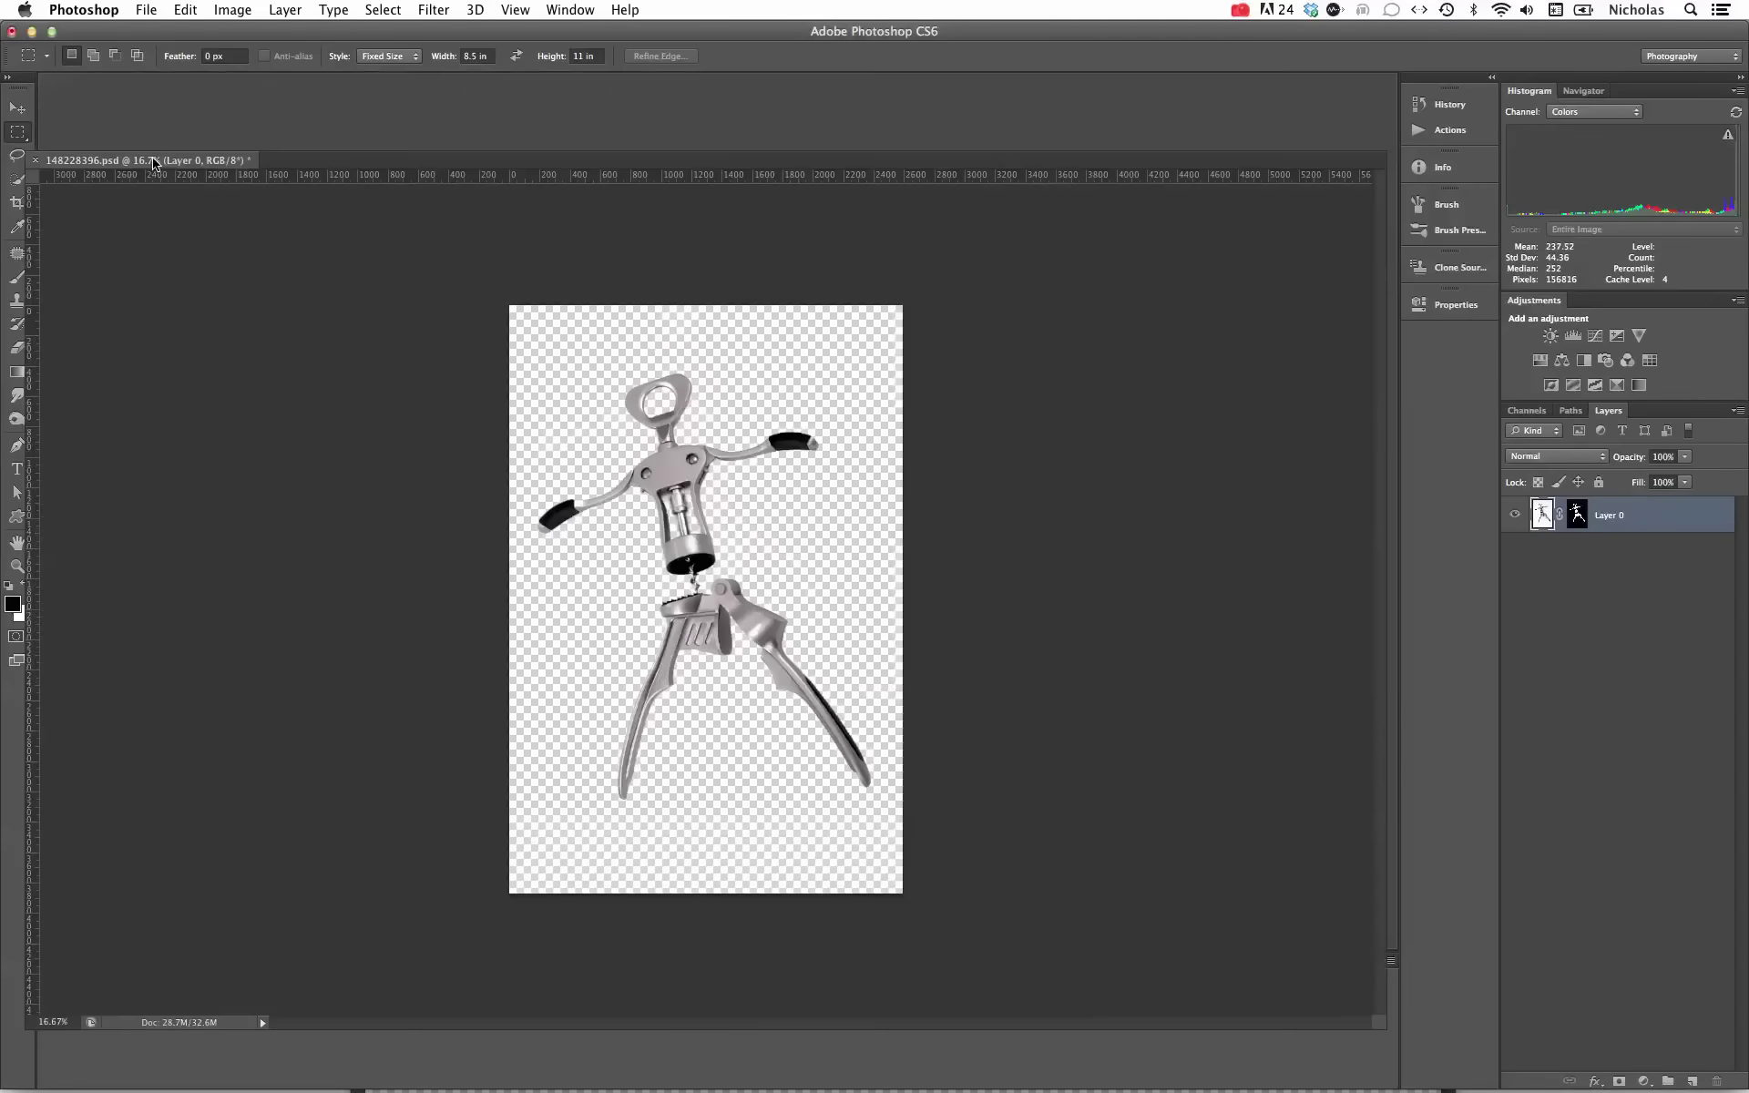
drag(167, 81, 154, 162)
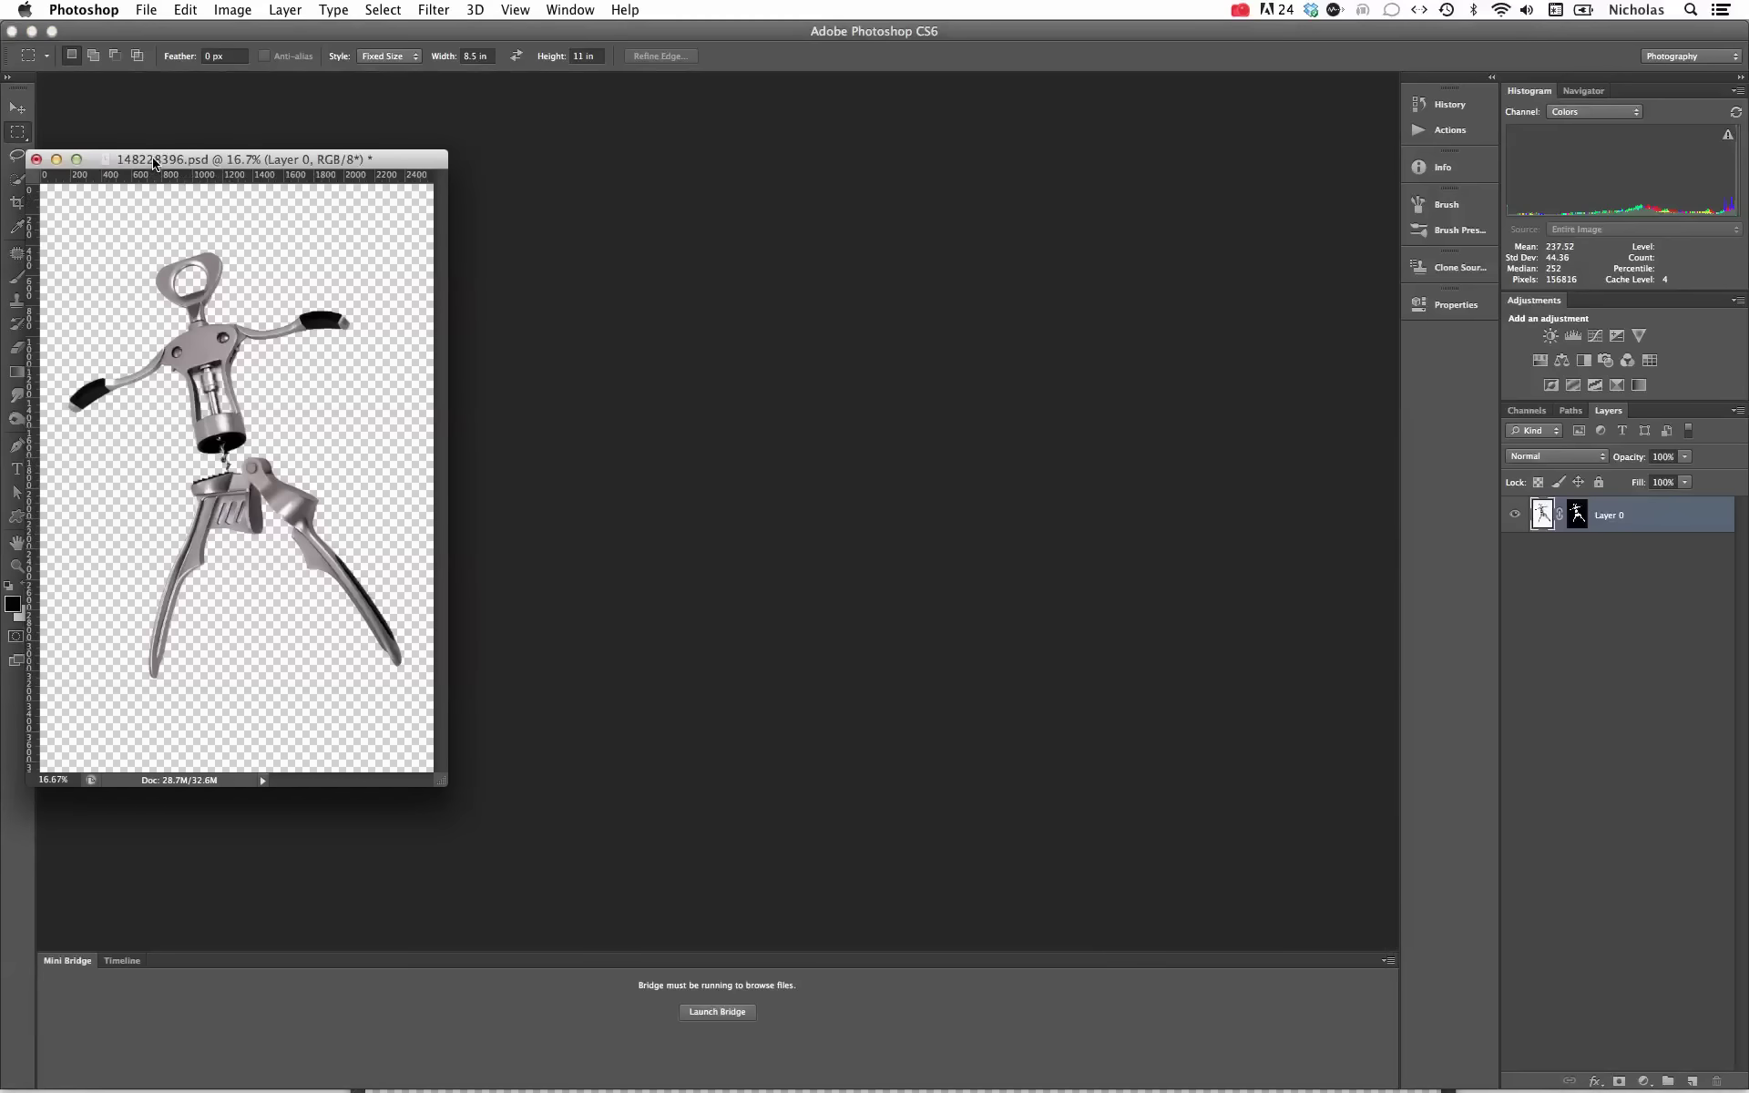
key(ctrl+Tab)
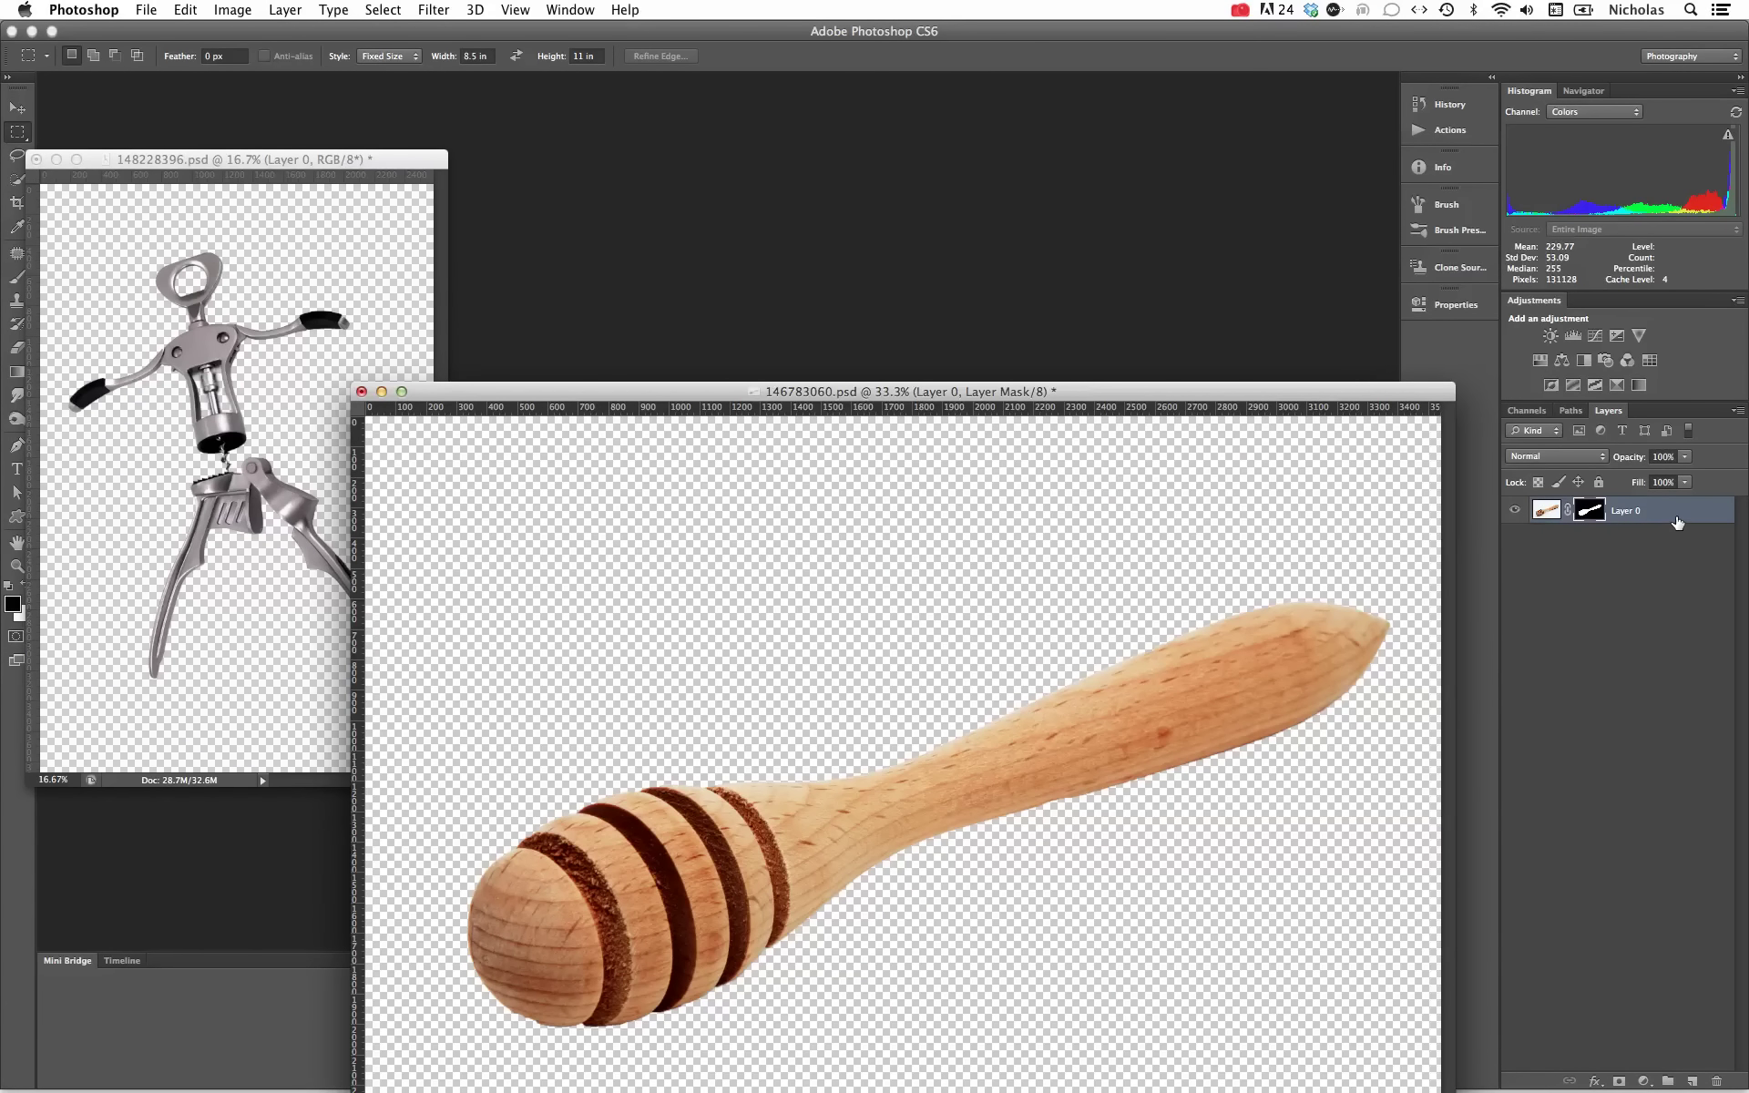
drag(1677, 522, 333, 275)
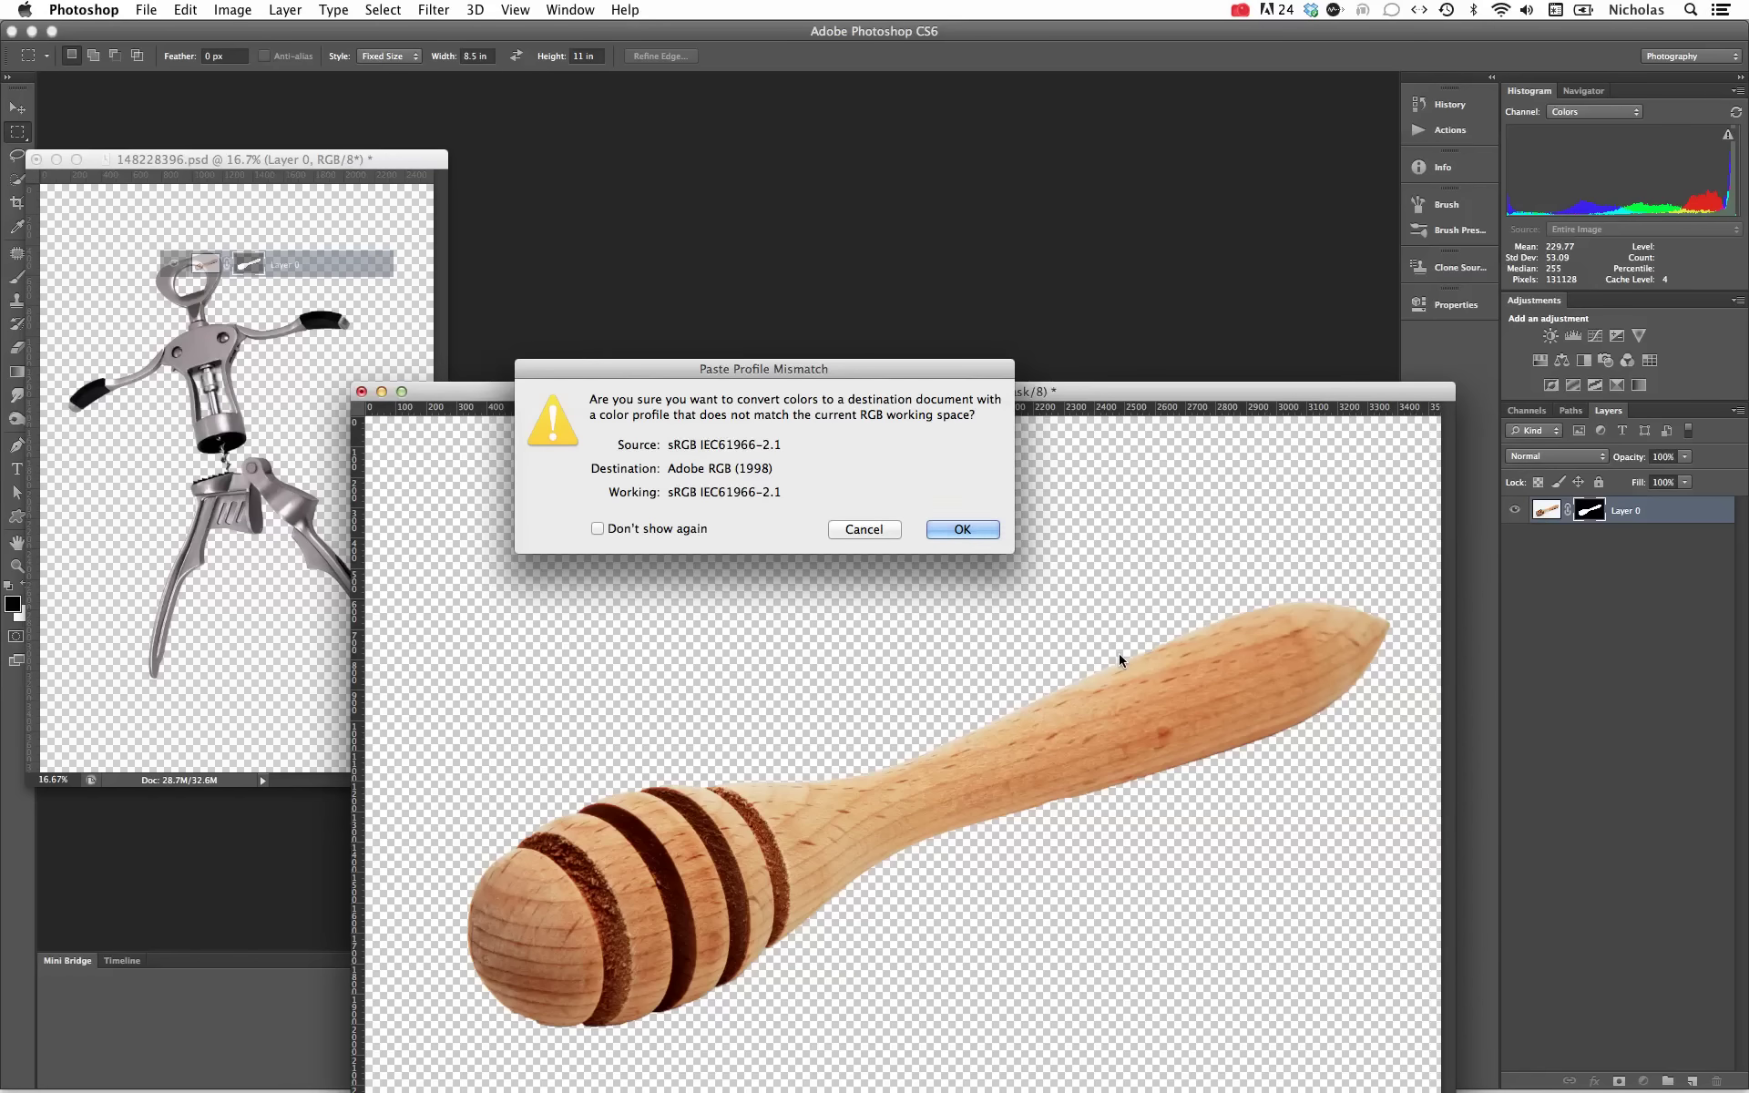
- Accept the sRGB to Adobe RGB (1998) conversion, then close 146783060.psd without saving
click(961, 530)
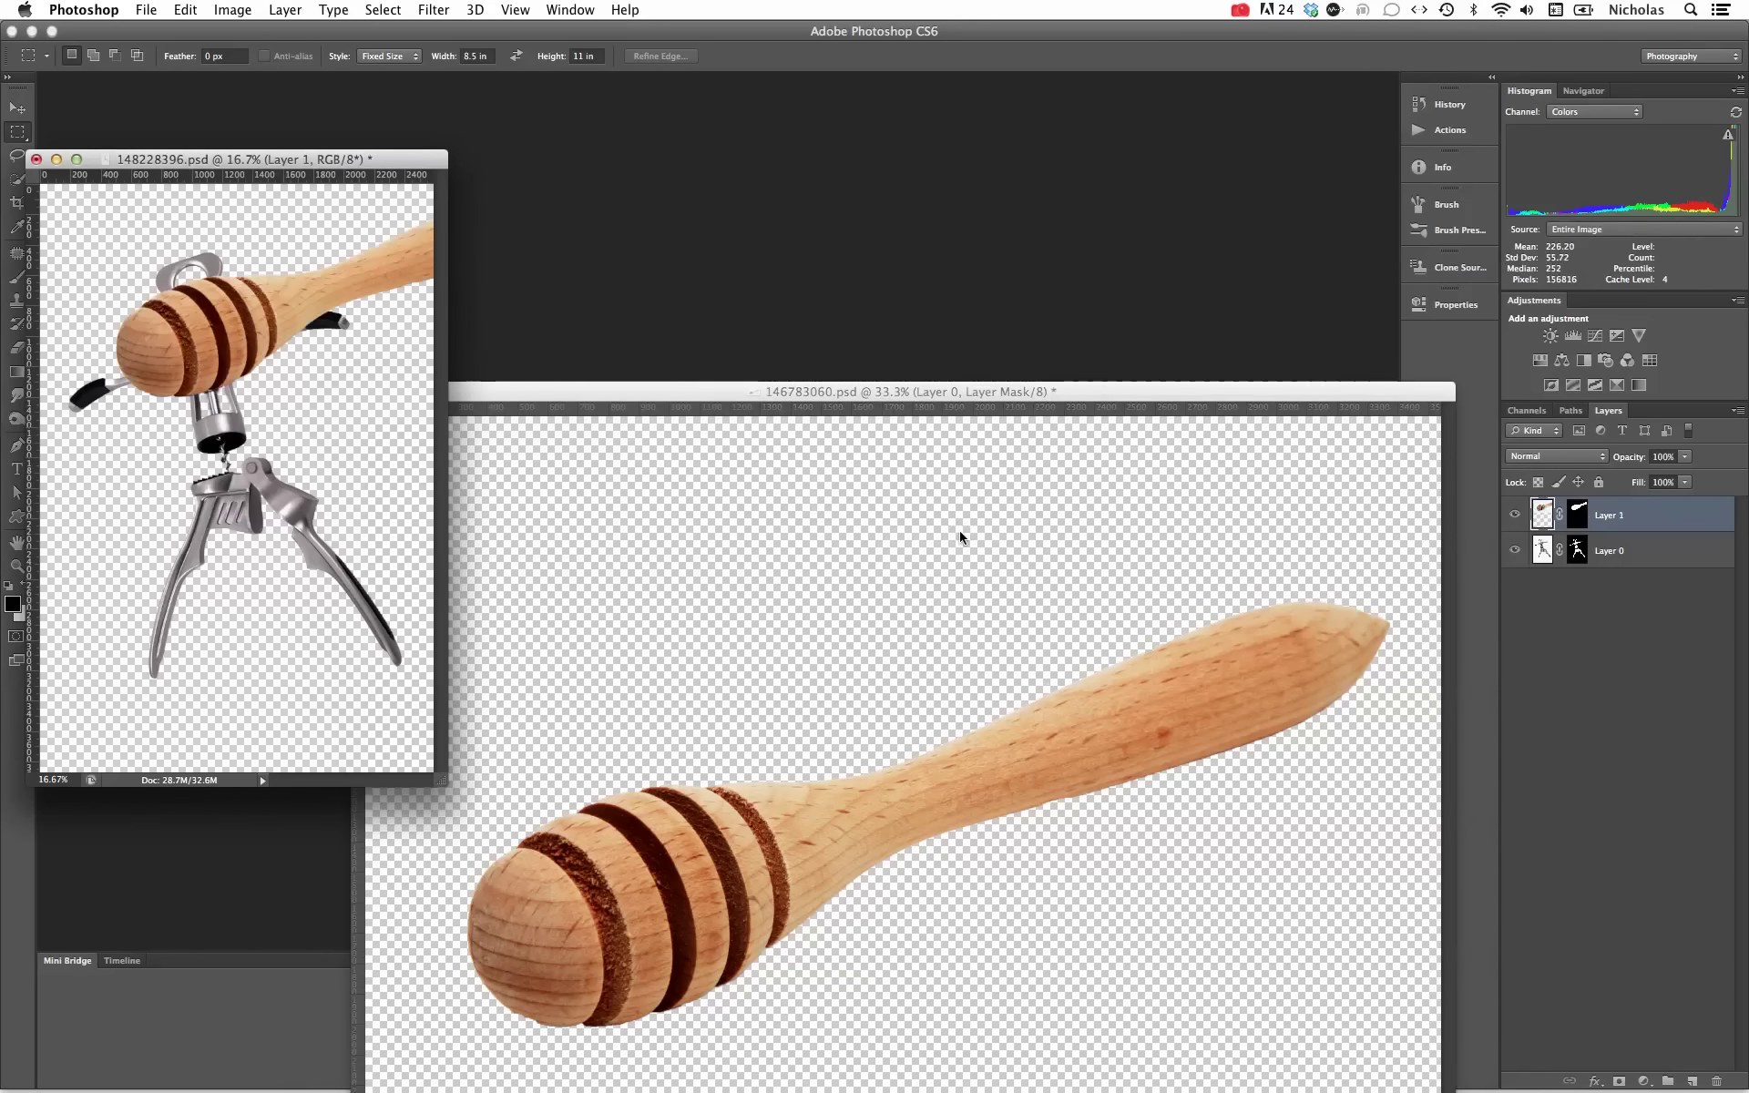
drag(307, 163, 726, 137)
click(916, 400)
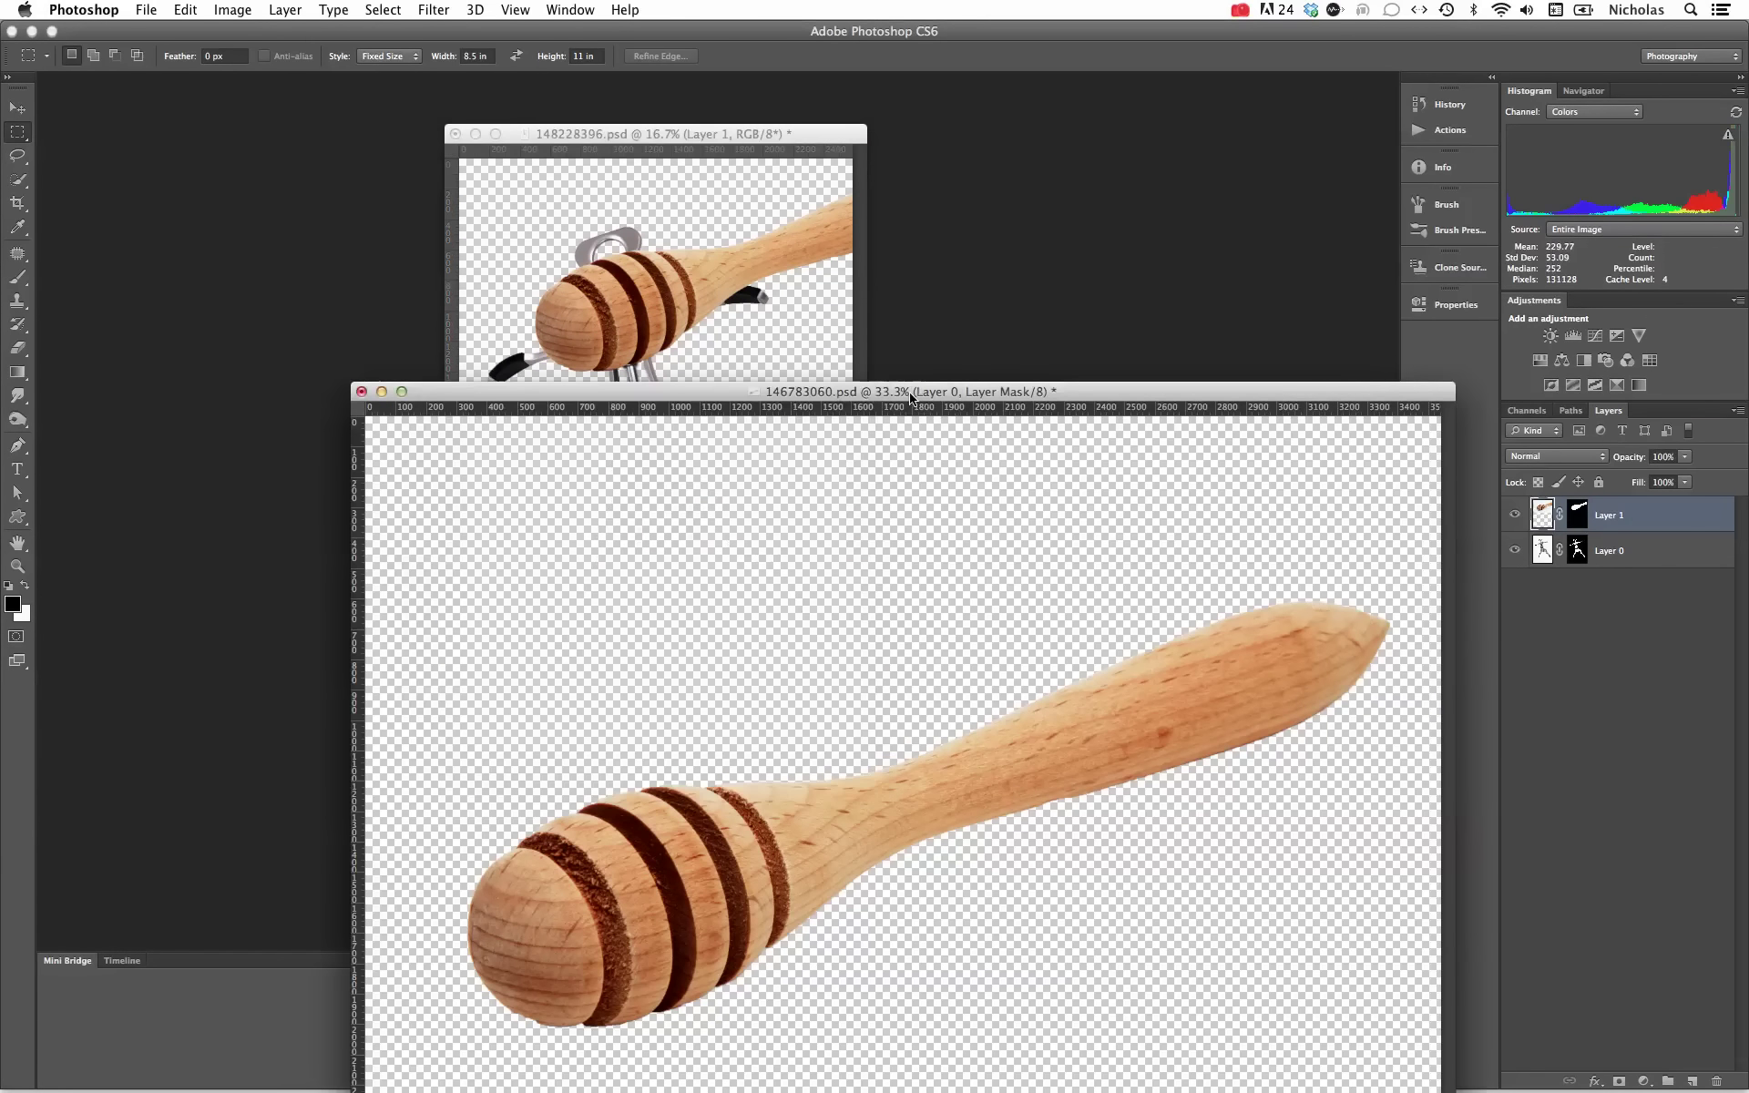
click(360, 394)
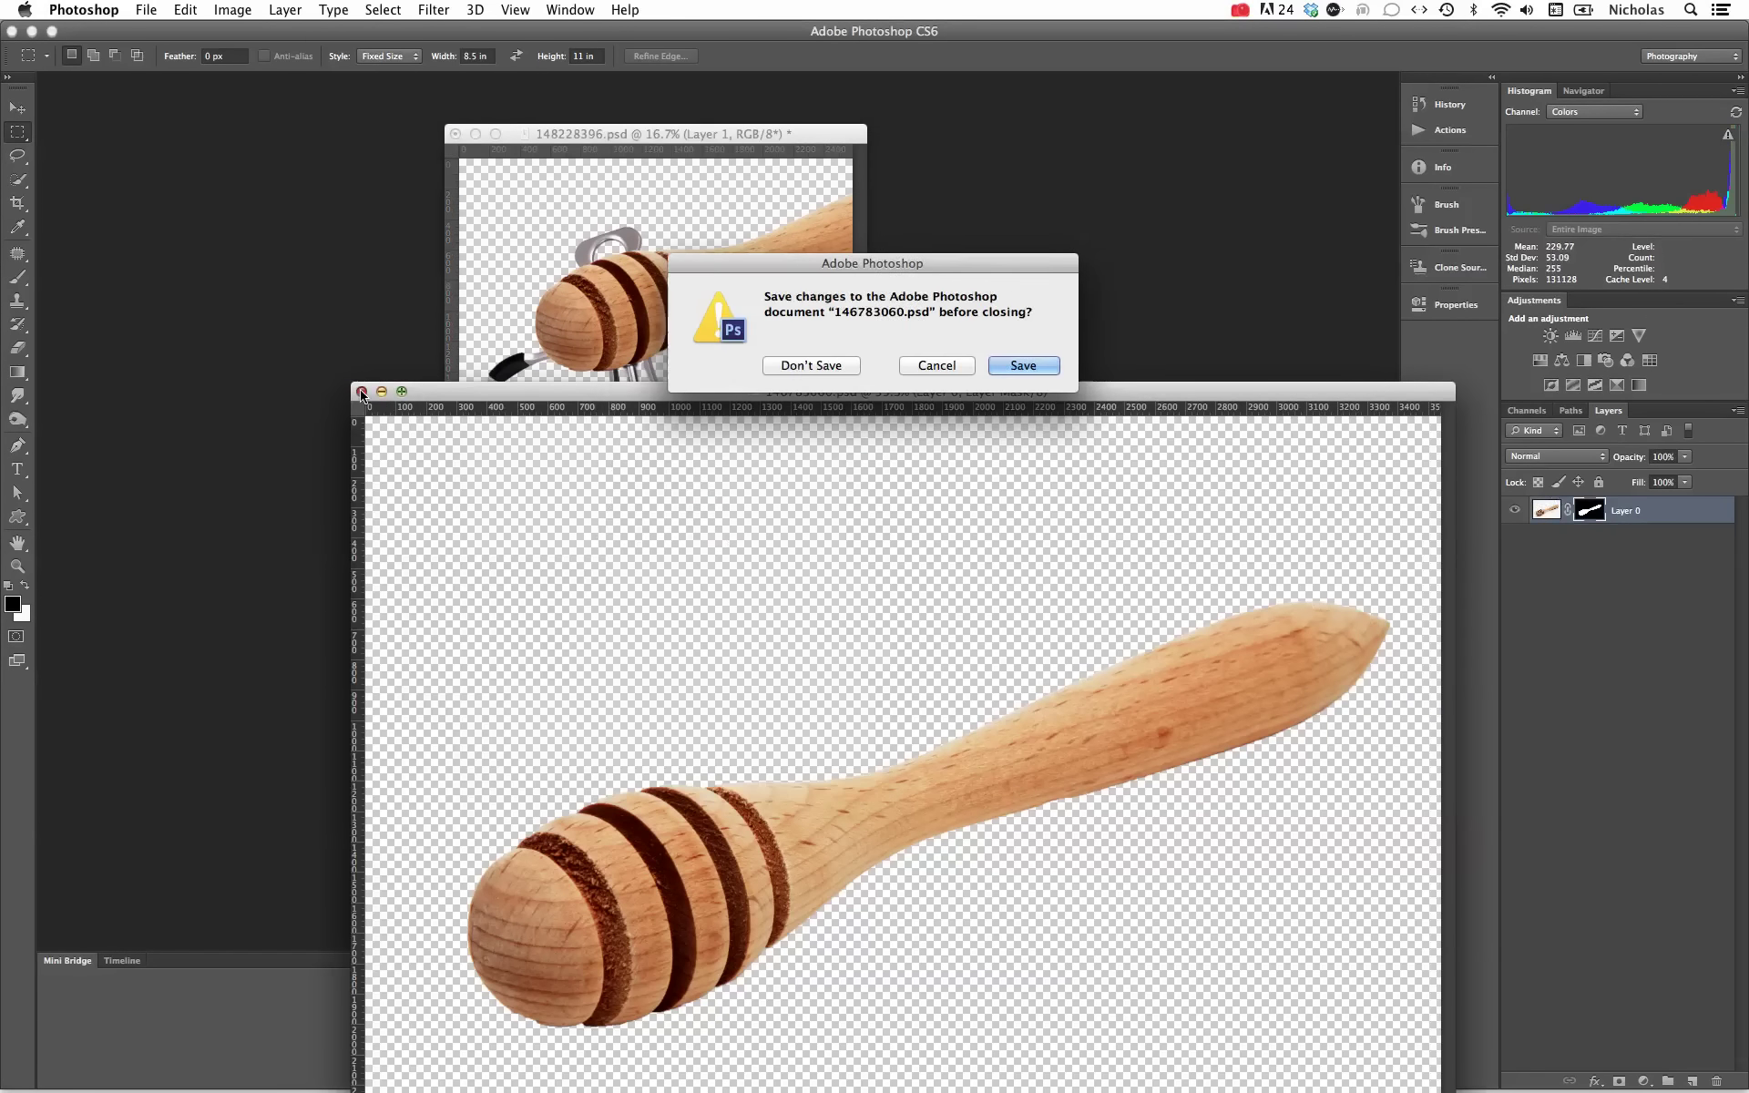
click(792, 365)
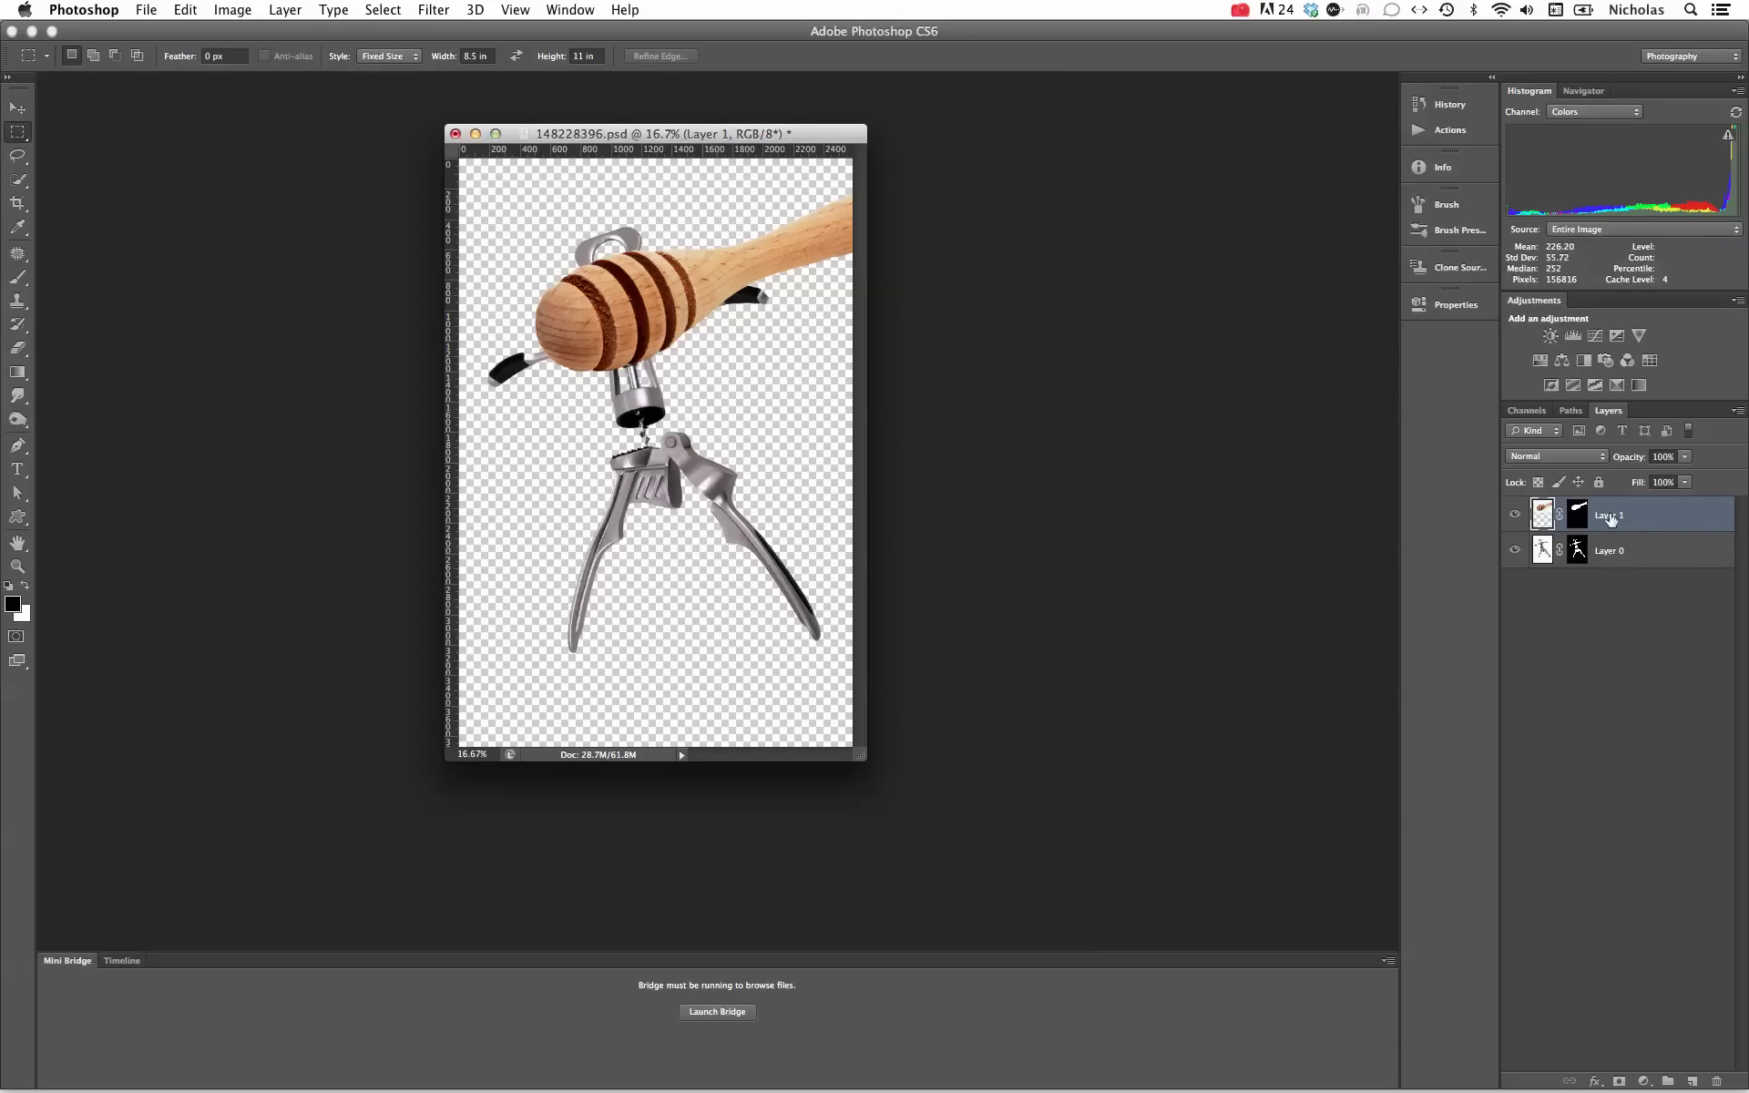
- Rename Layer 1 to 'Honeydipper' and Layer 0 to 'Bottle Opener', then select Honeydipper
double_click(1611, 516)
text(Honeydipper)
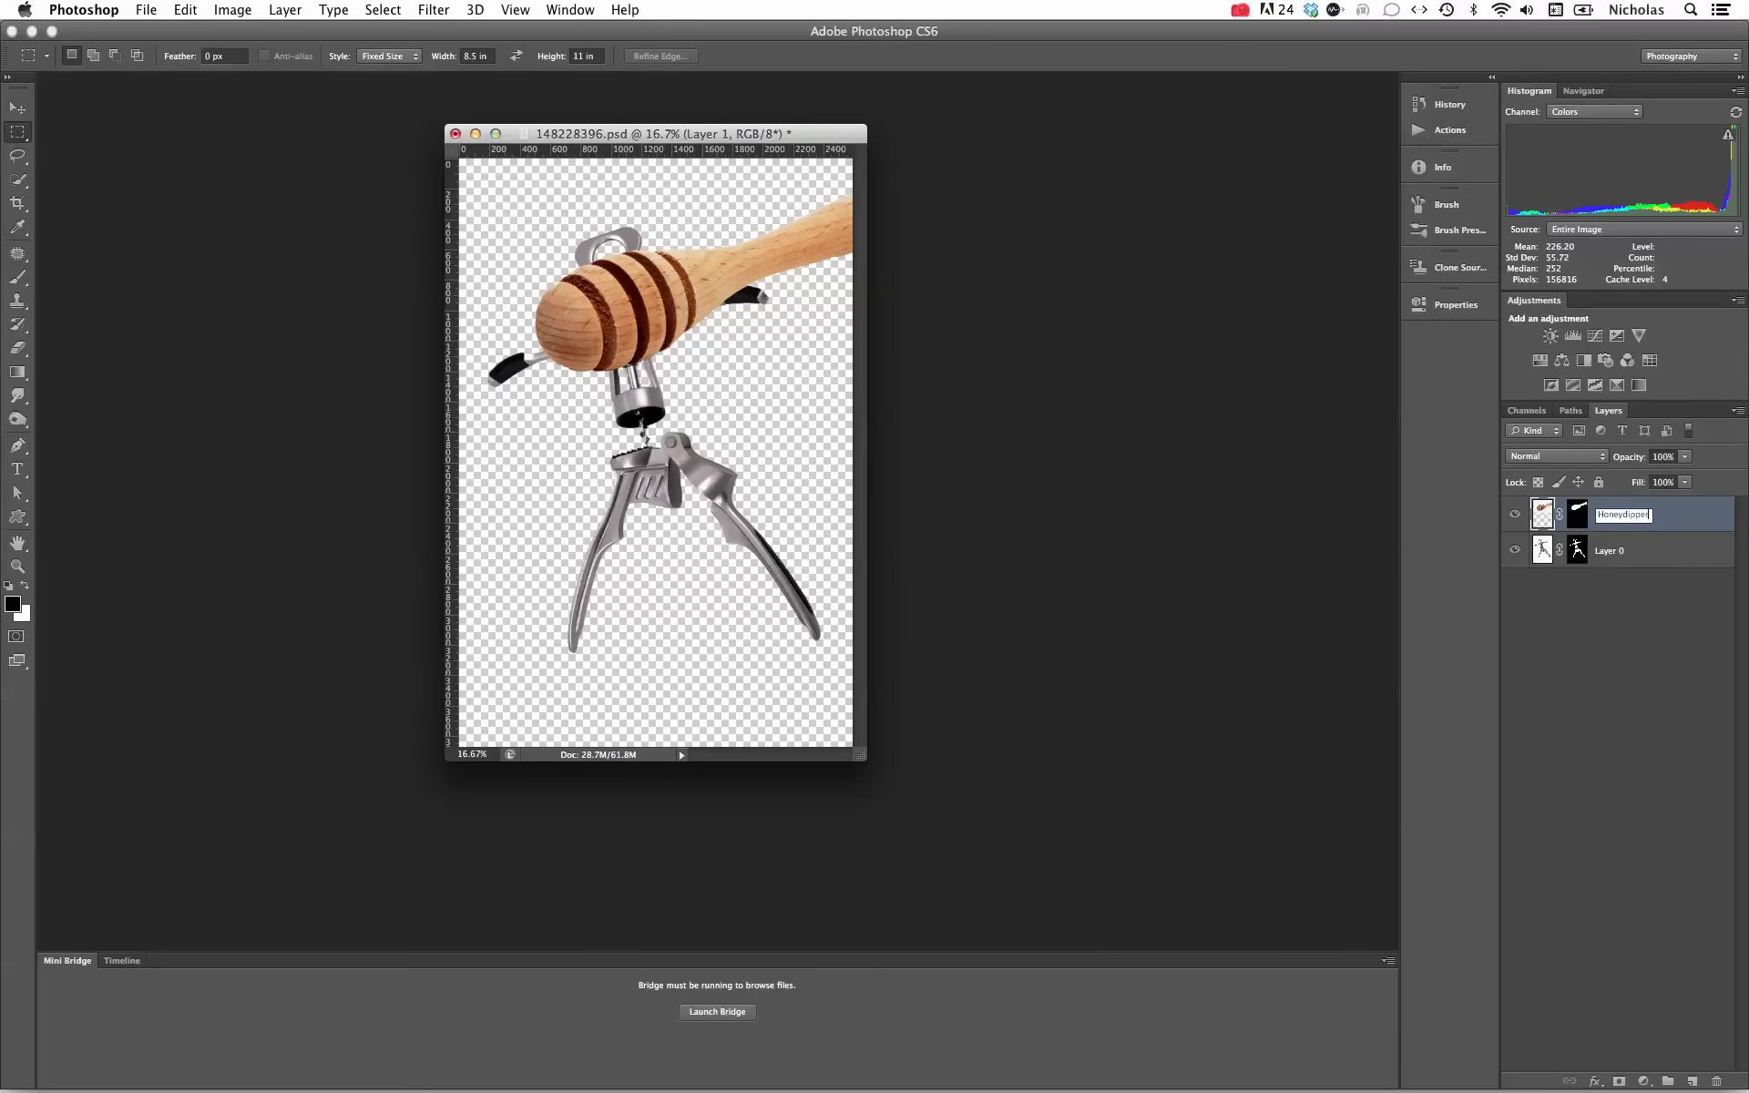
double_click(1611, 551)
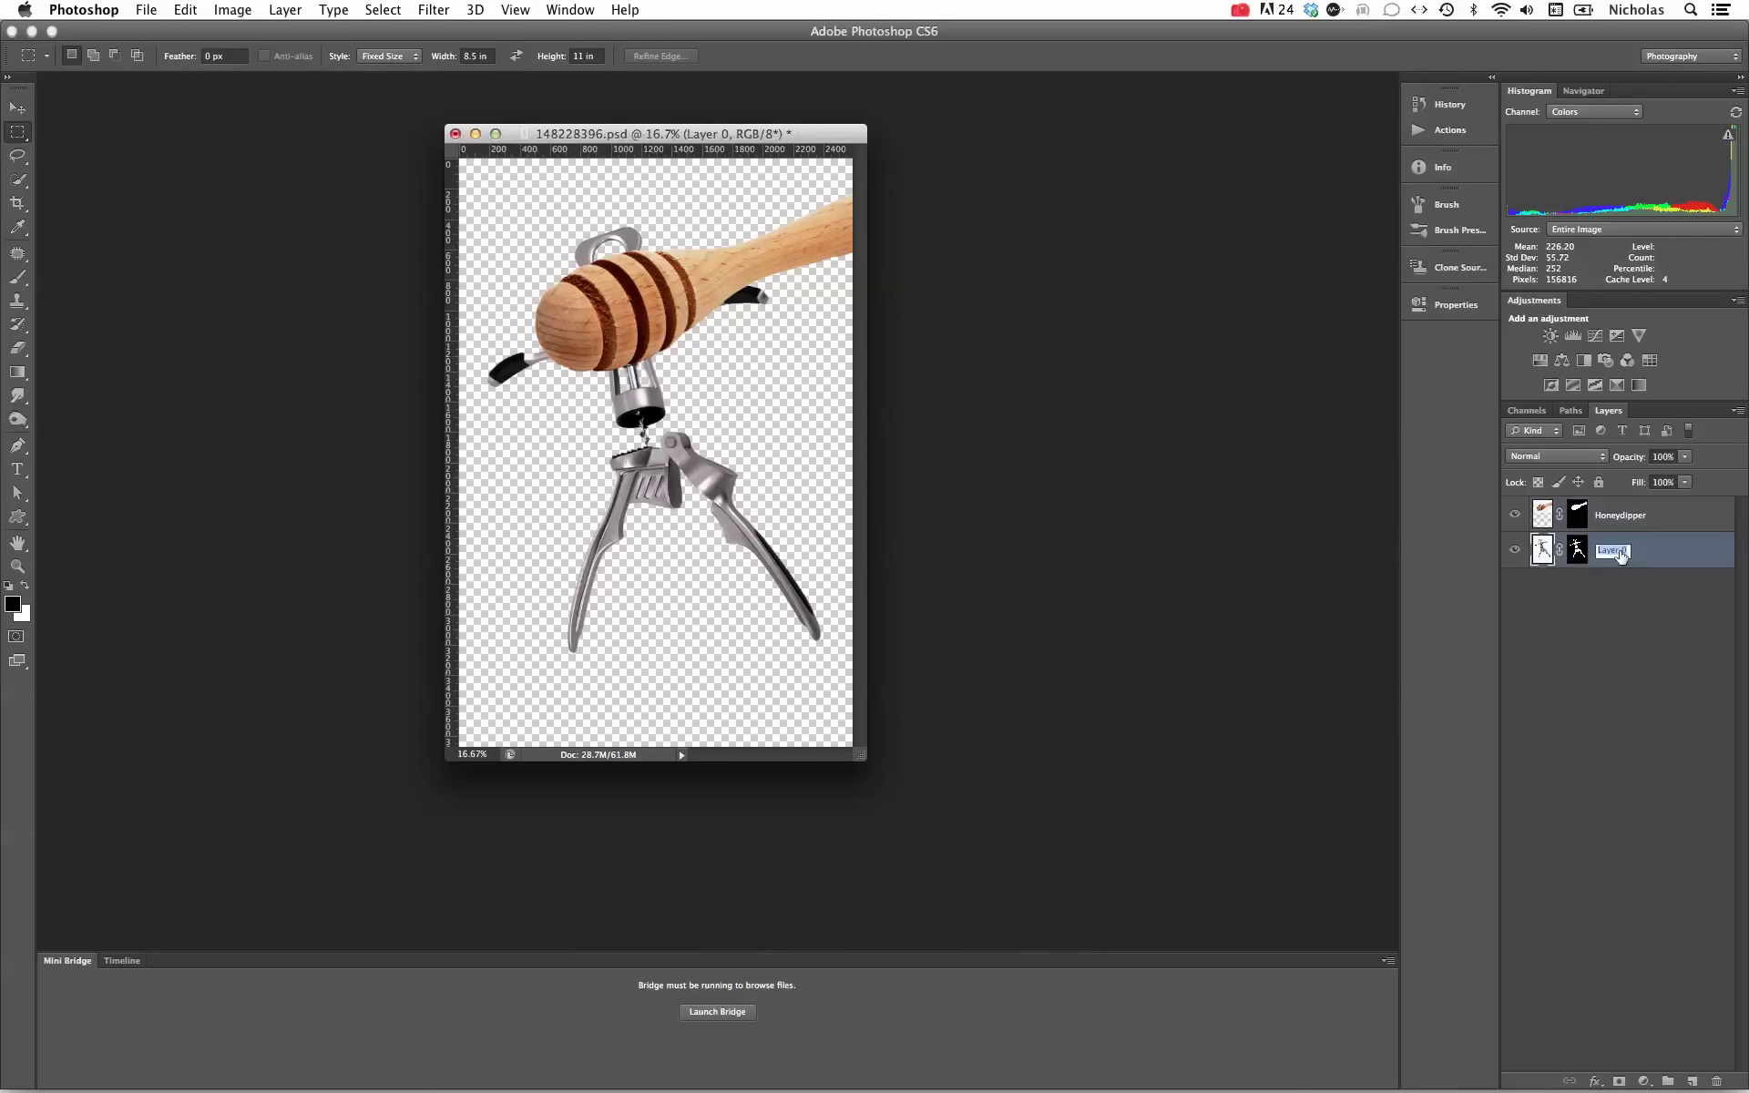
text(Bottle Opener)
key(Return)
click(1702, 515)
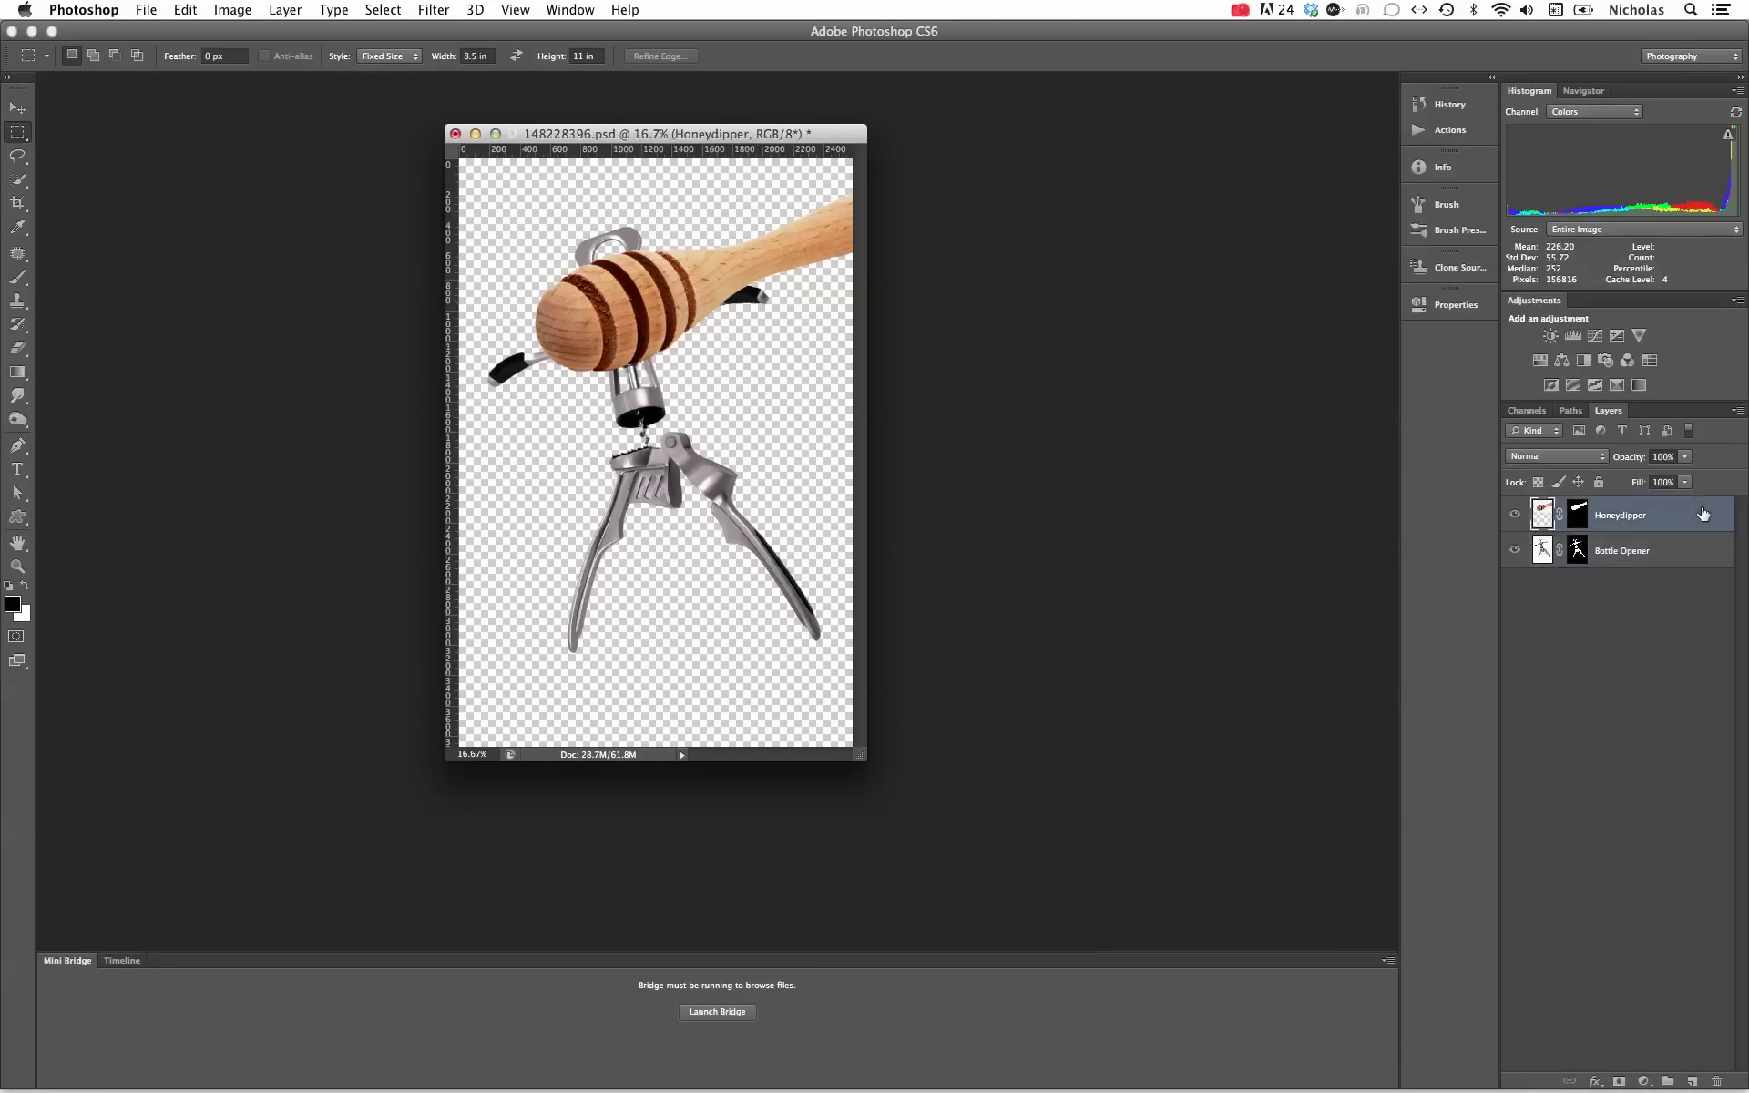
- Move the honey dipper down-left over the corkscrew's base and enlarge the document window
key(v)
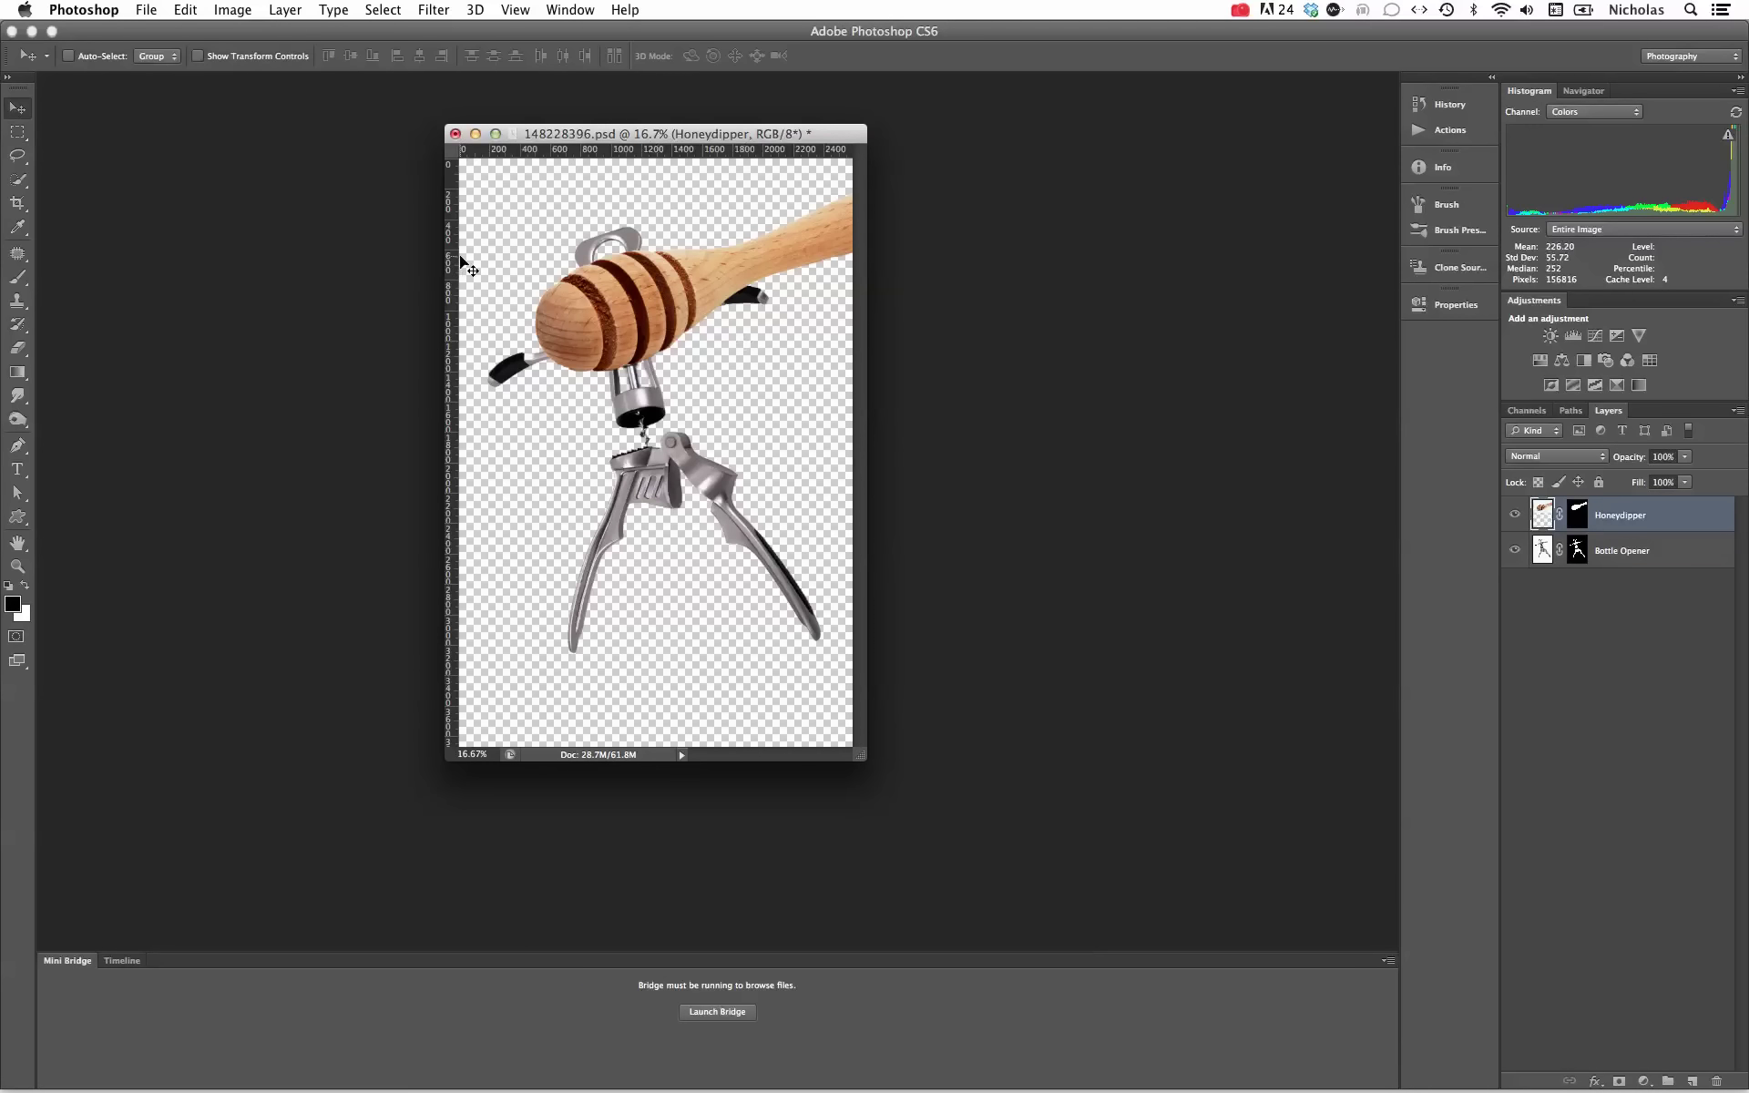
drag(652, 288, 554, 582)
drag(864, 768, 1318, 872)
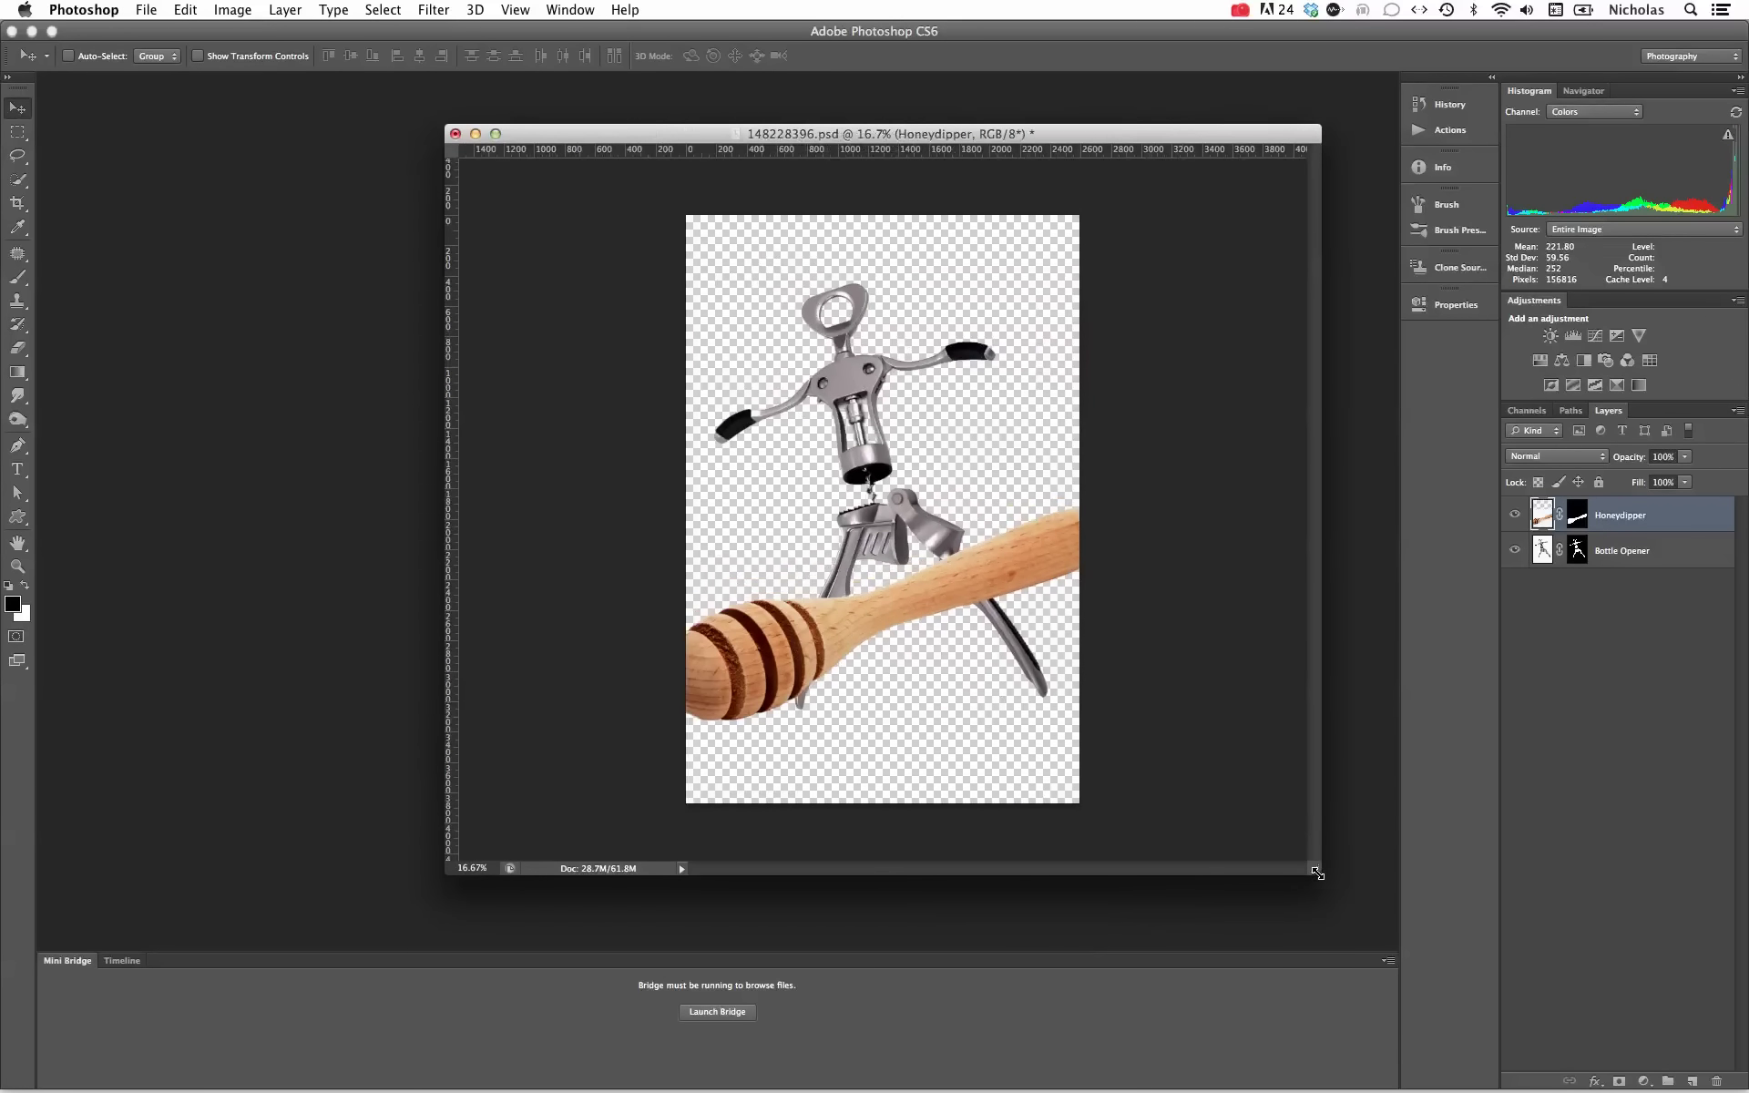
click(228, 13)
- Free Transform the honey dipper, rotating it about -109.2° around its handle tip
mouse_move(186, 10)
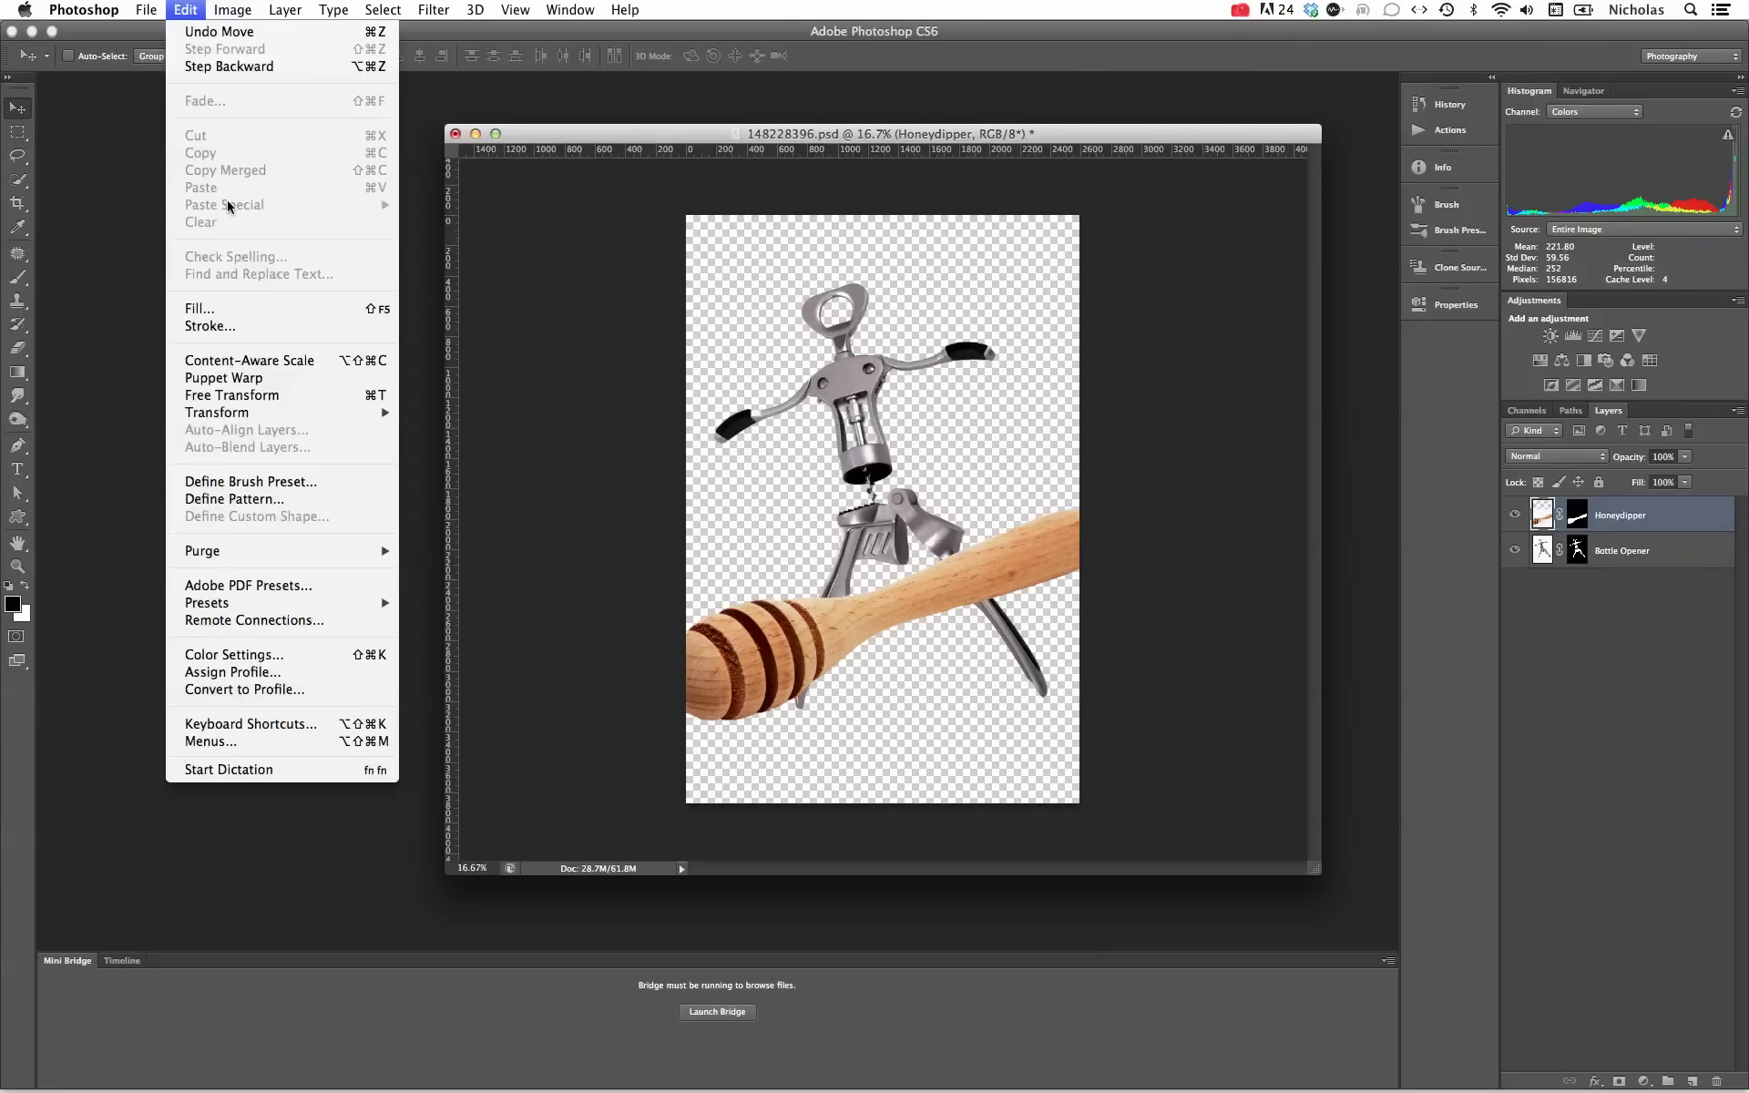
click(228, 394)
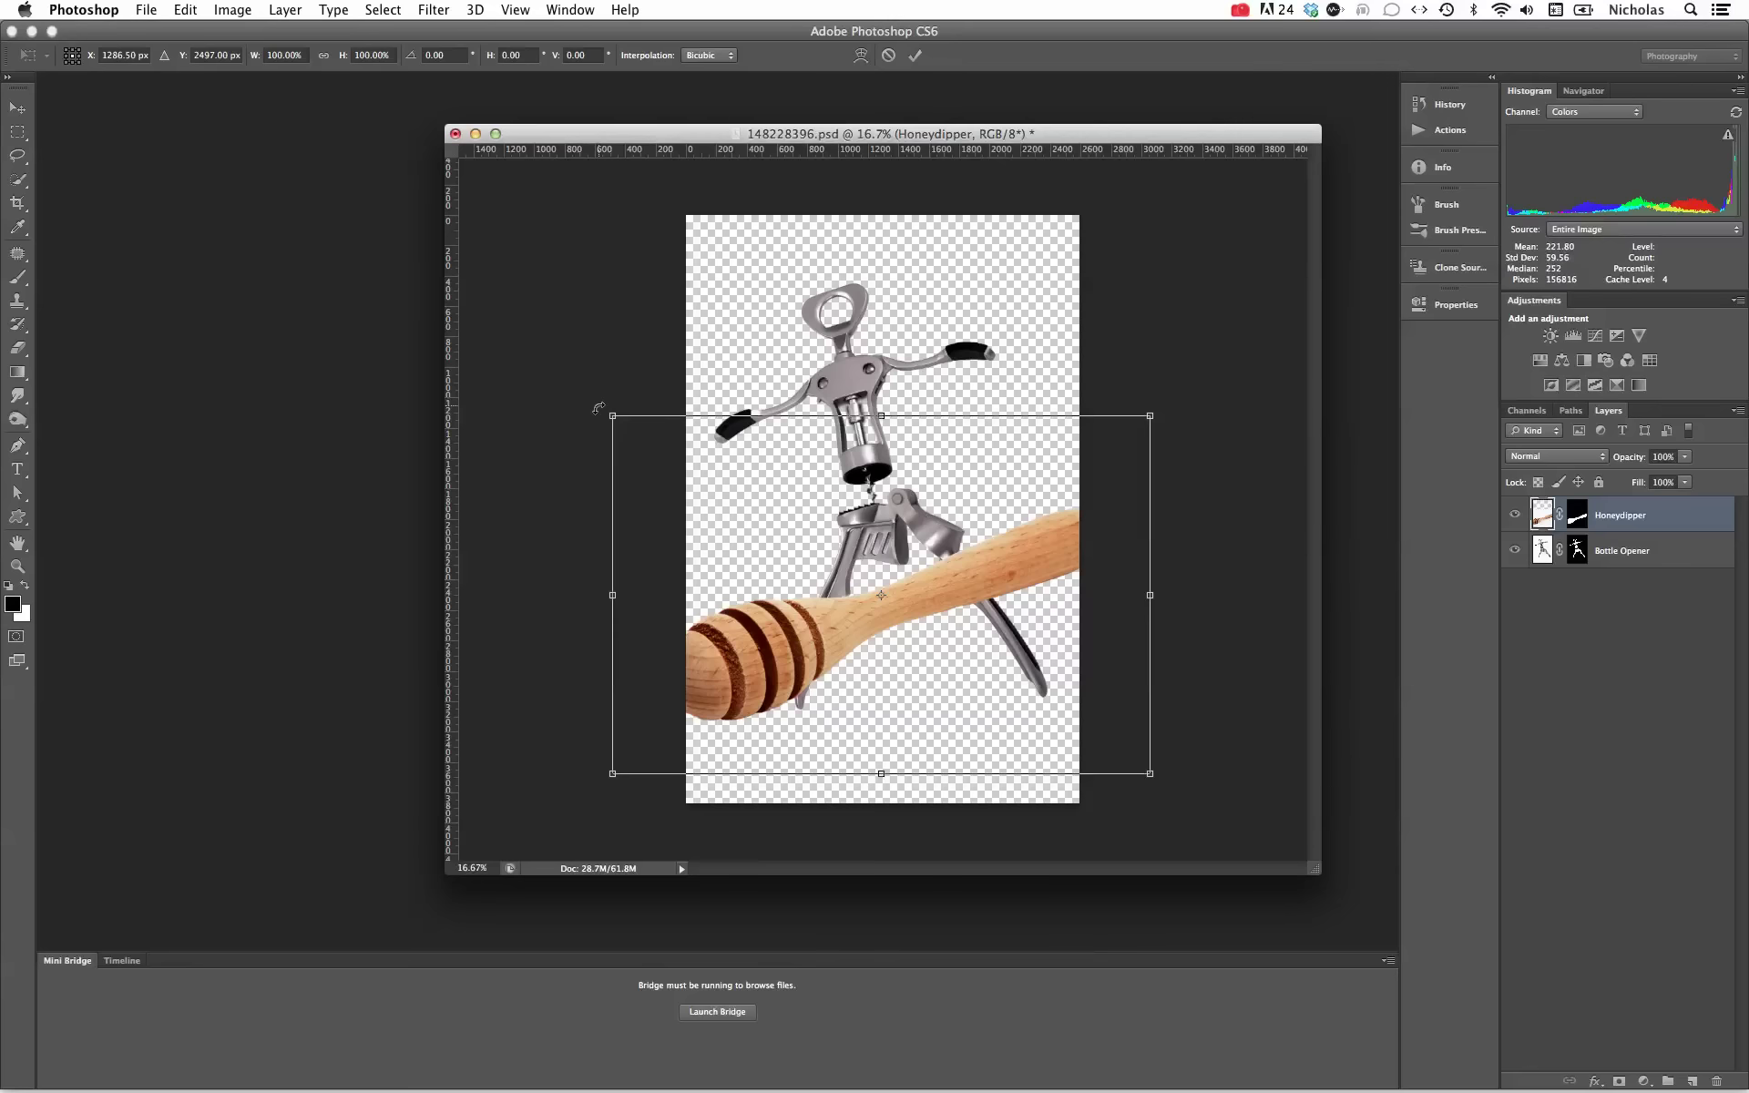
drag(599, 408, 827, 830)
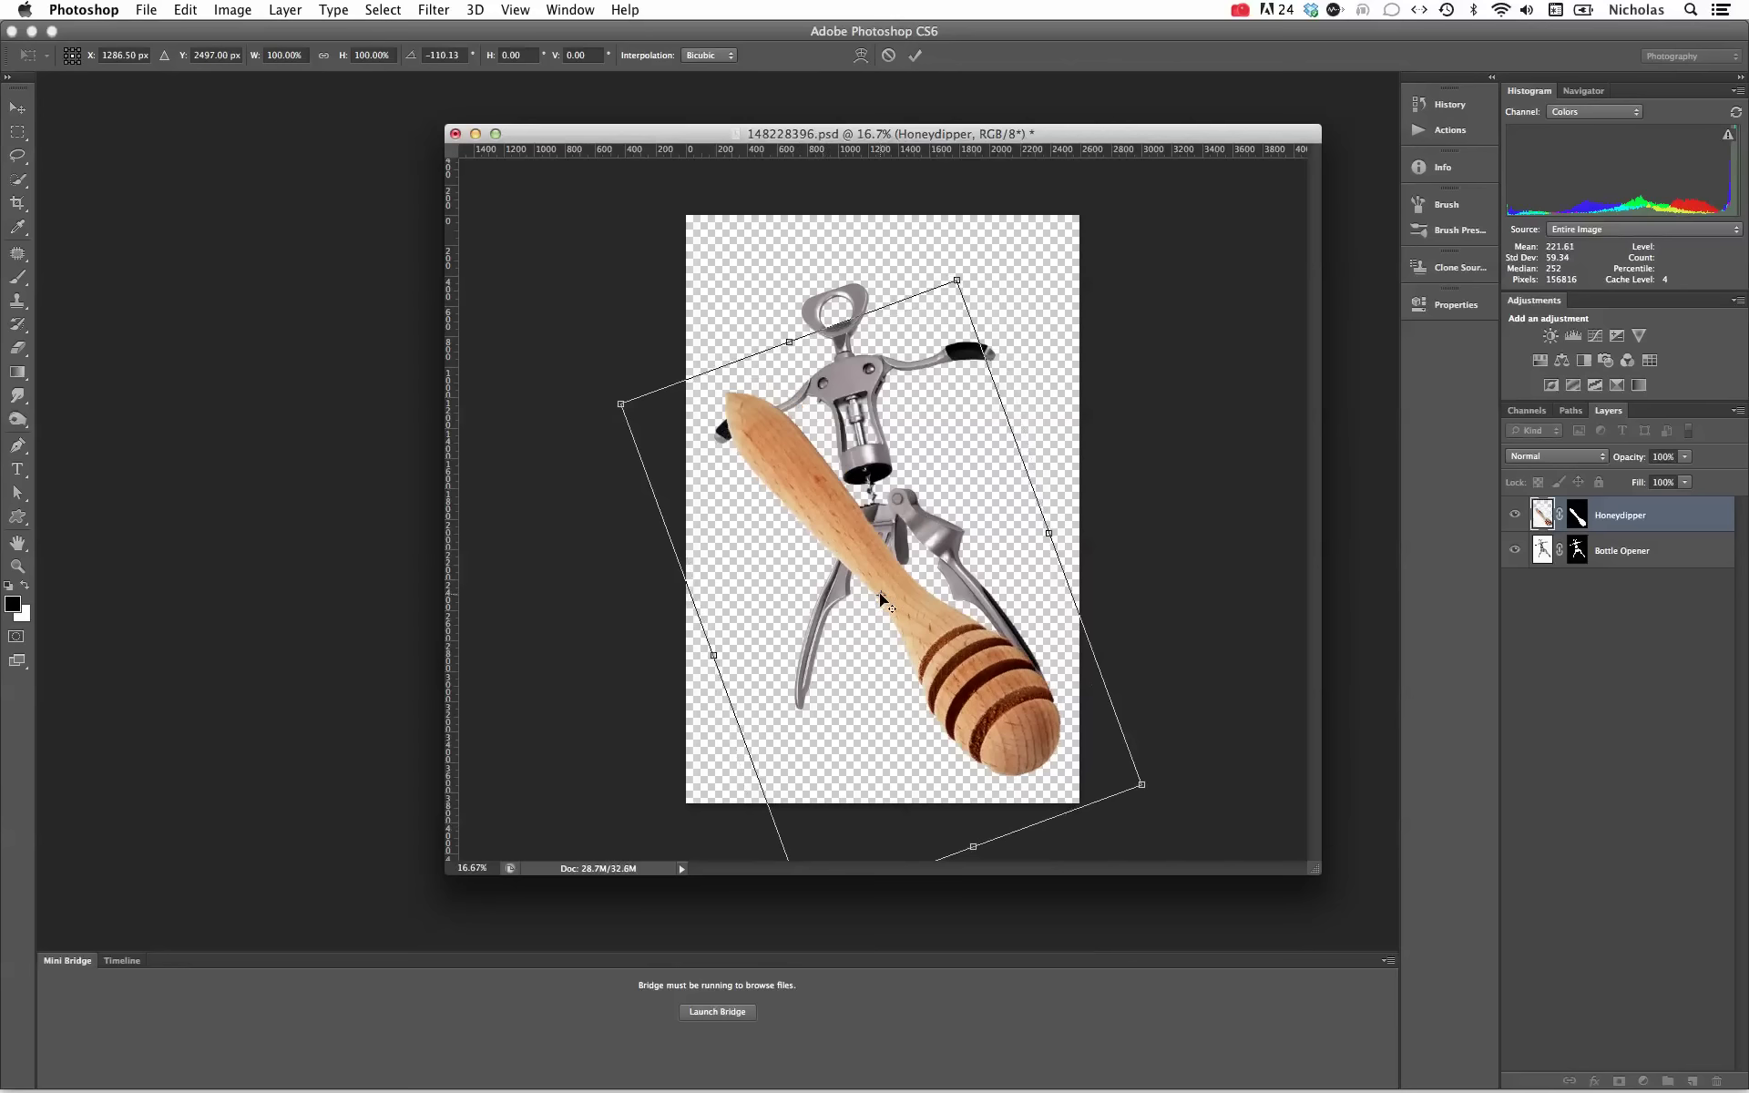
drag(880, 597, 903, 527)
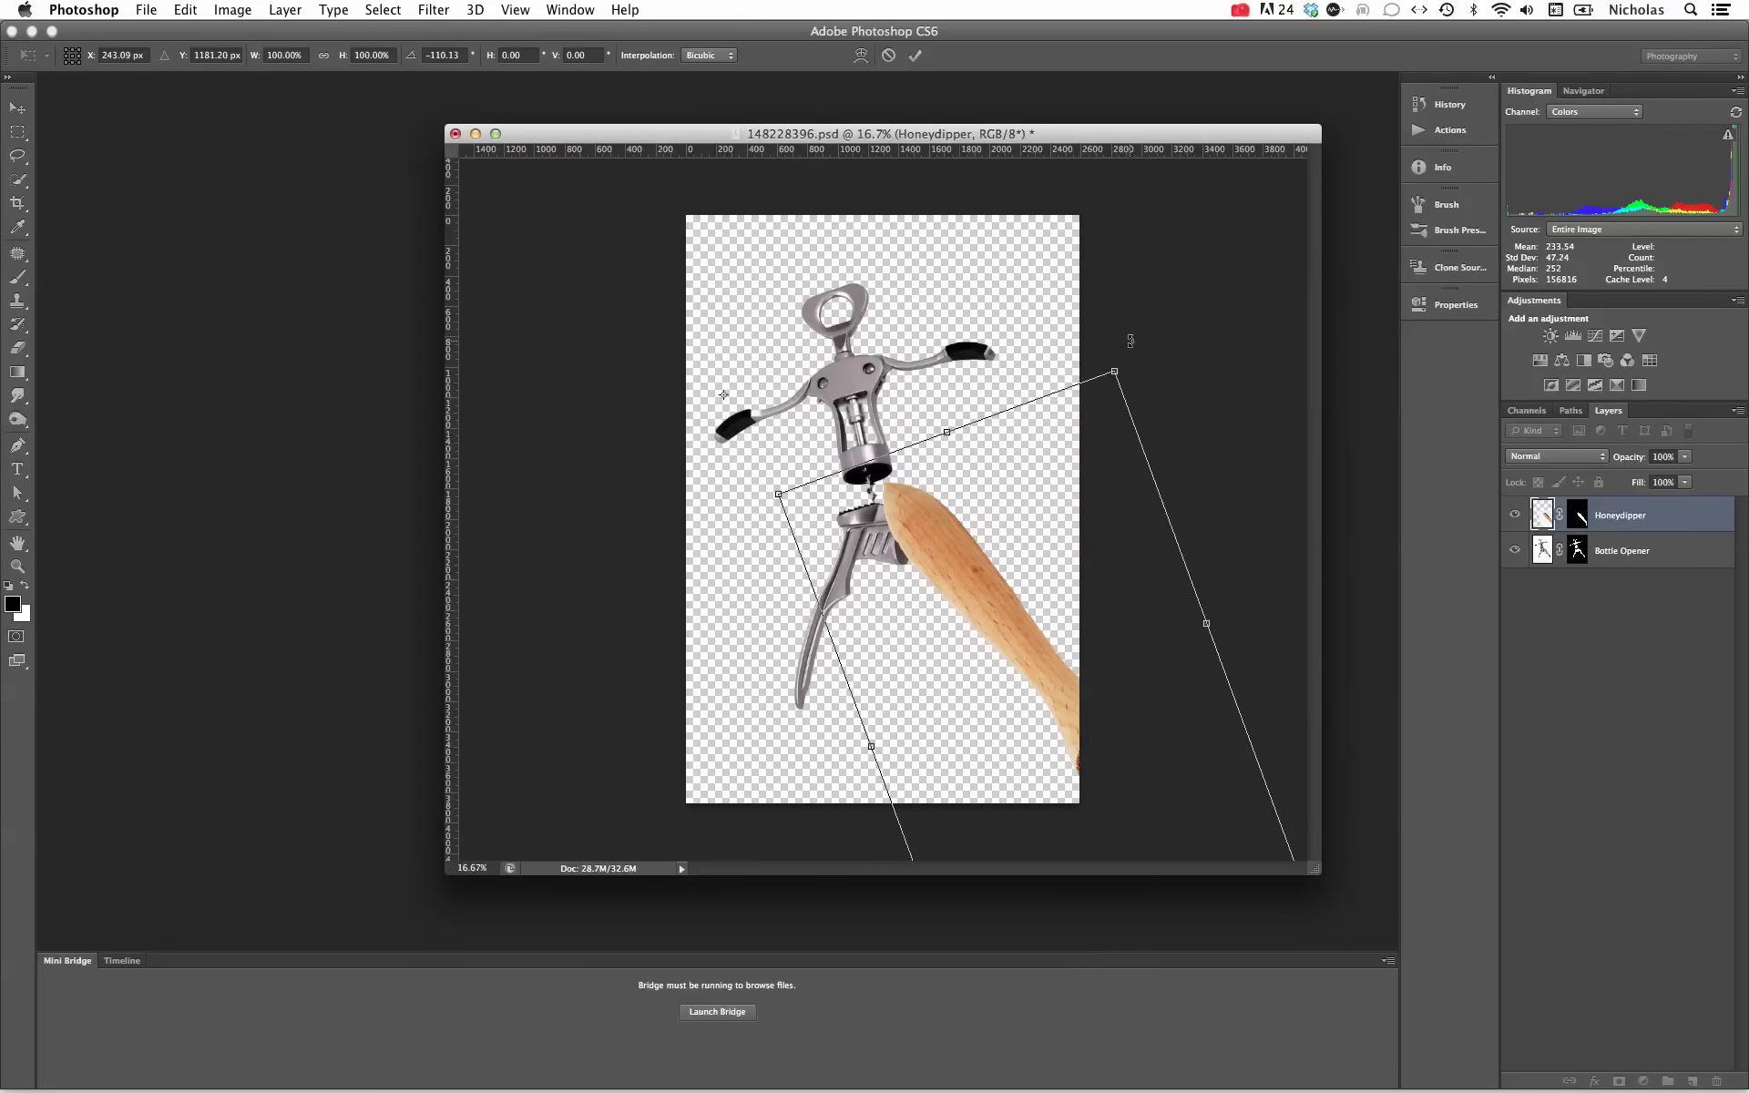
drag(1131, 342, 1136, 348)
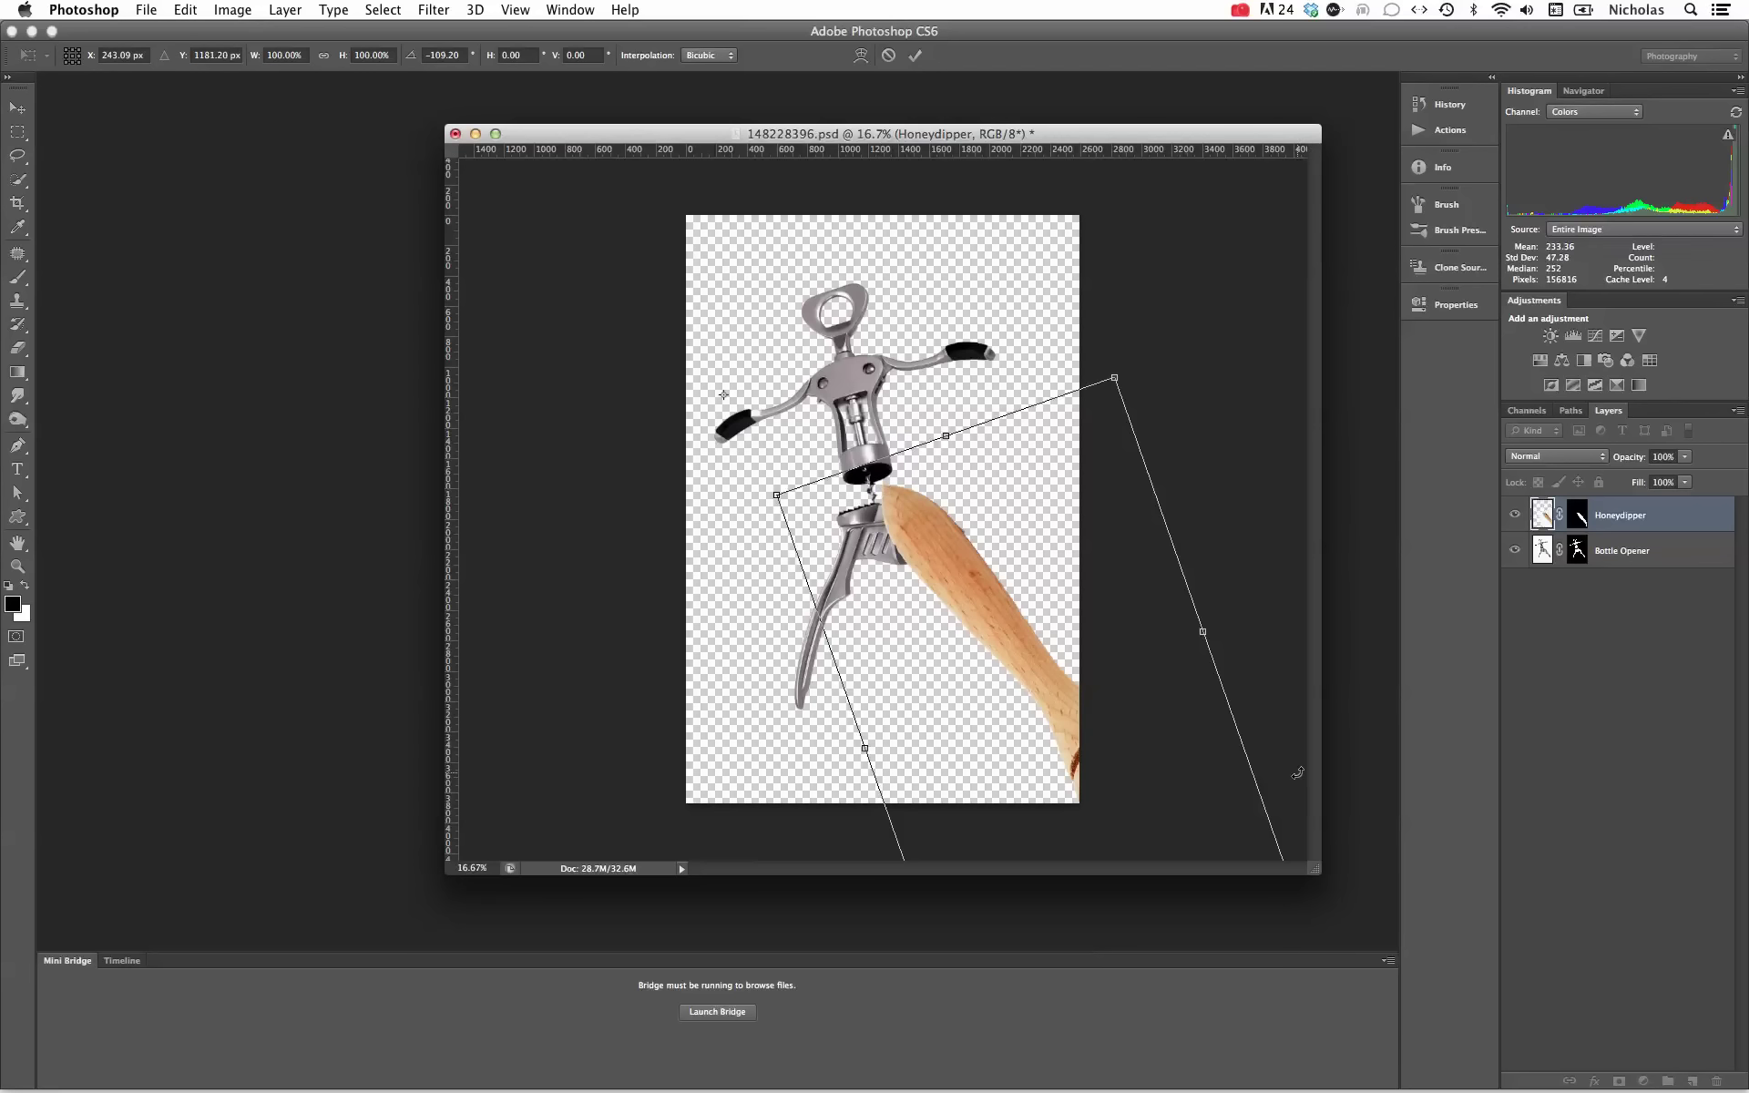
key(super+minus)
key(super+minus)
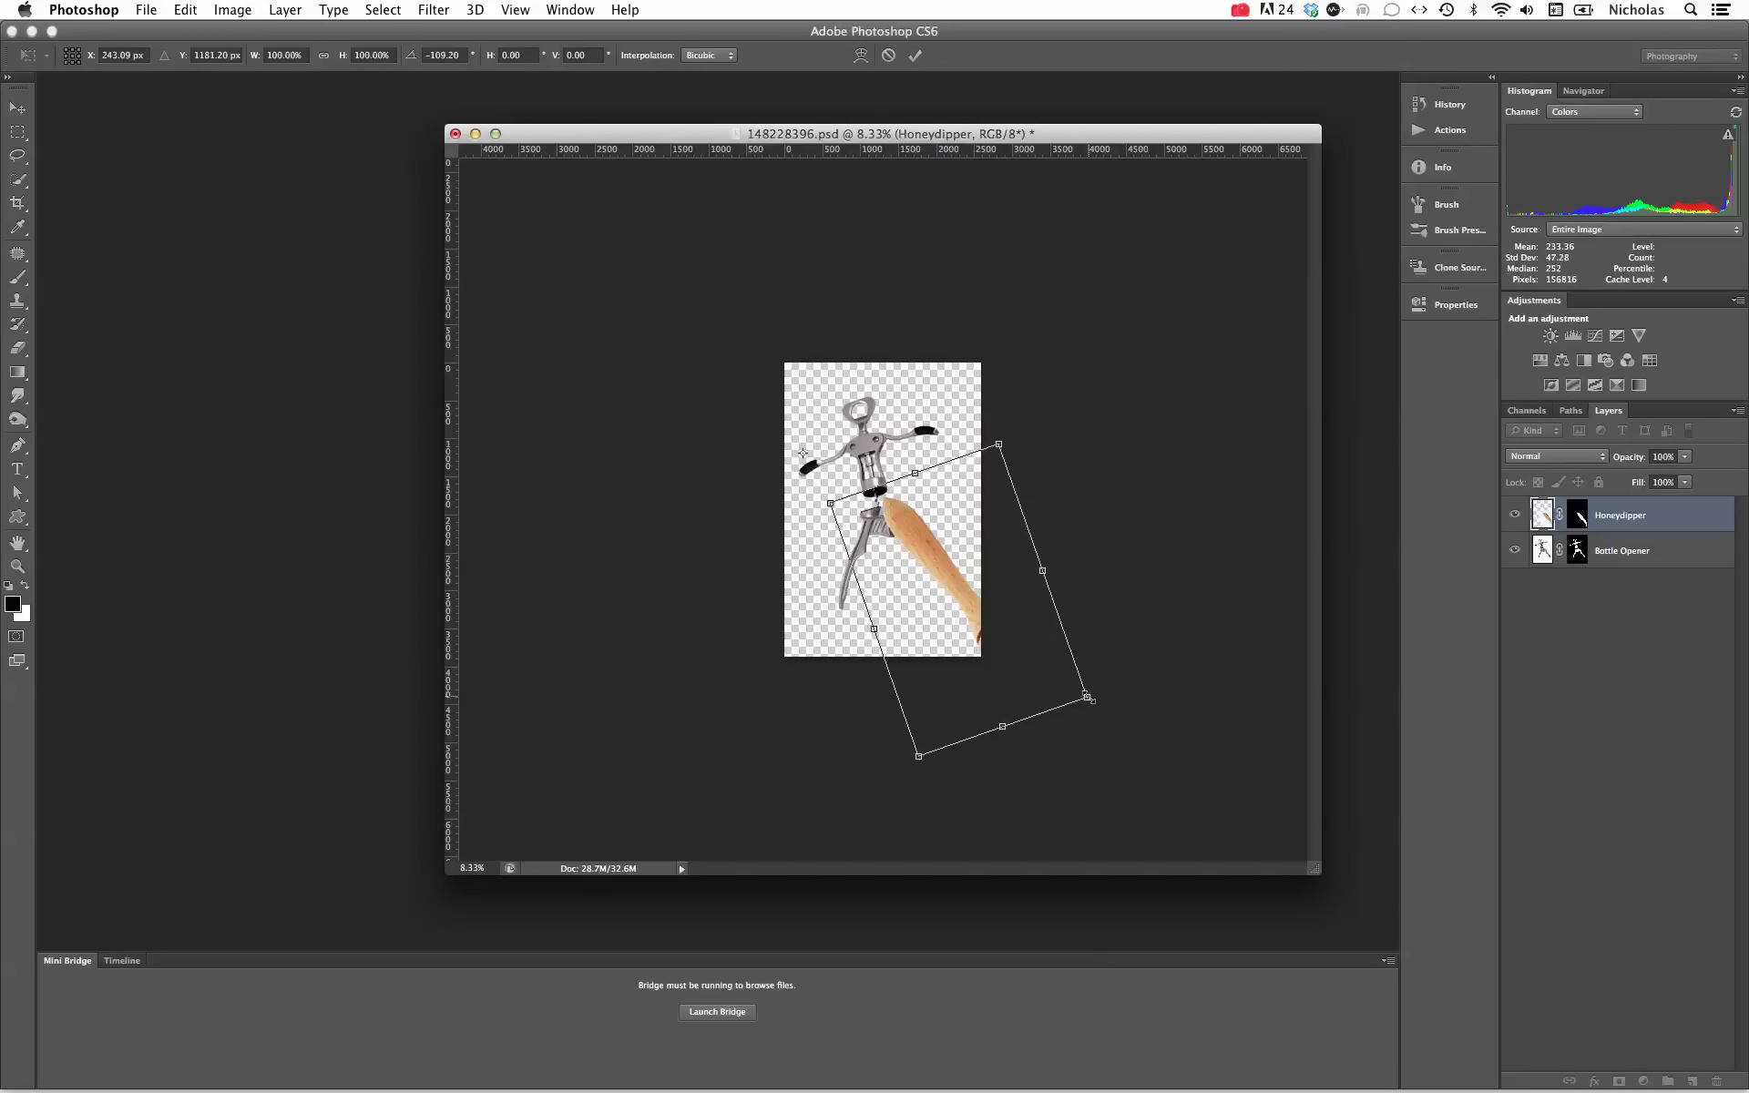
- Scale the honey dipper to 47.24% and place it as a slanted leg beneath the corkscrew
drag(1087, 697, 938, 584)
drag(869, 513, 928, 547)
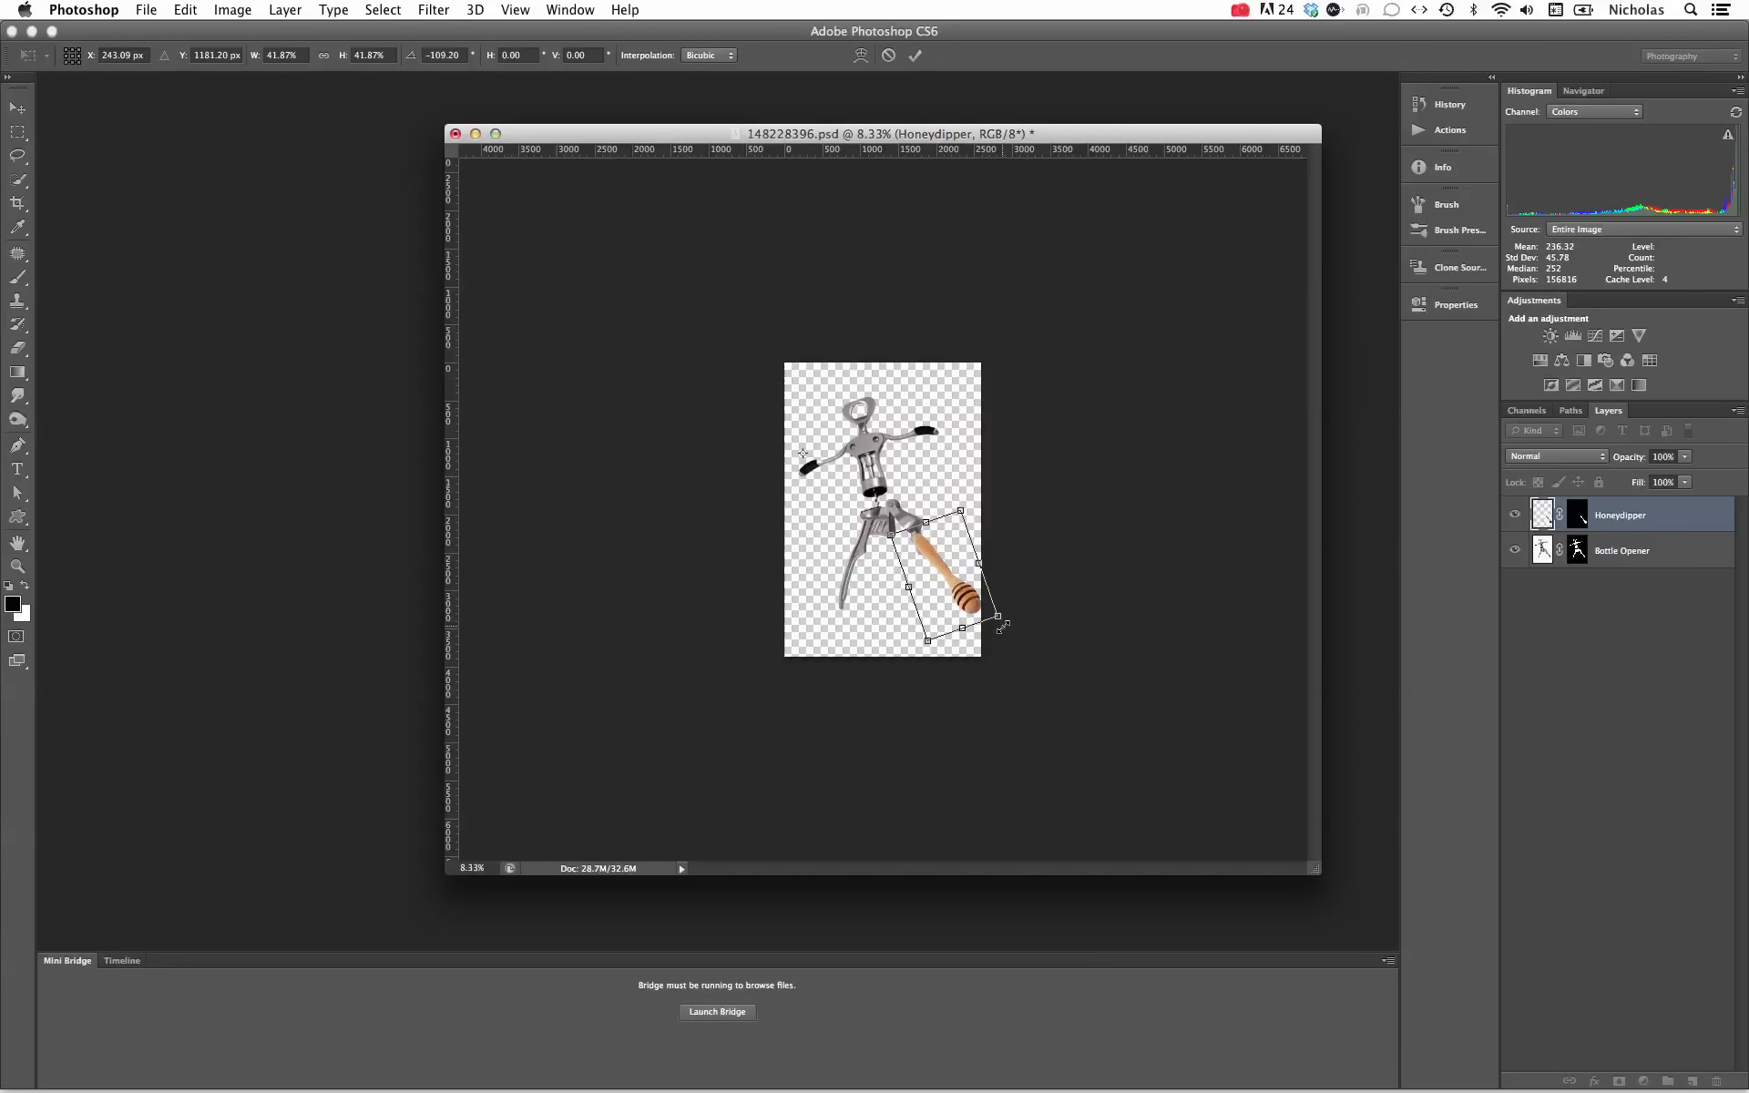
drag(1002, 623, 1020, 626)
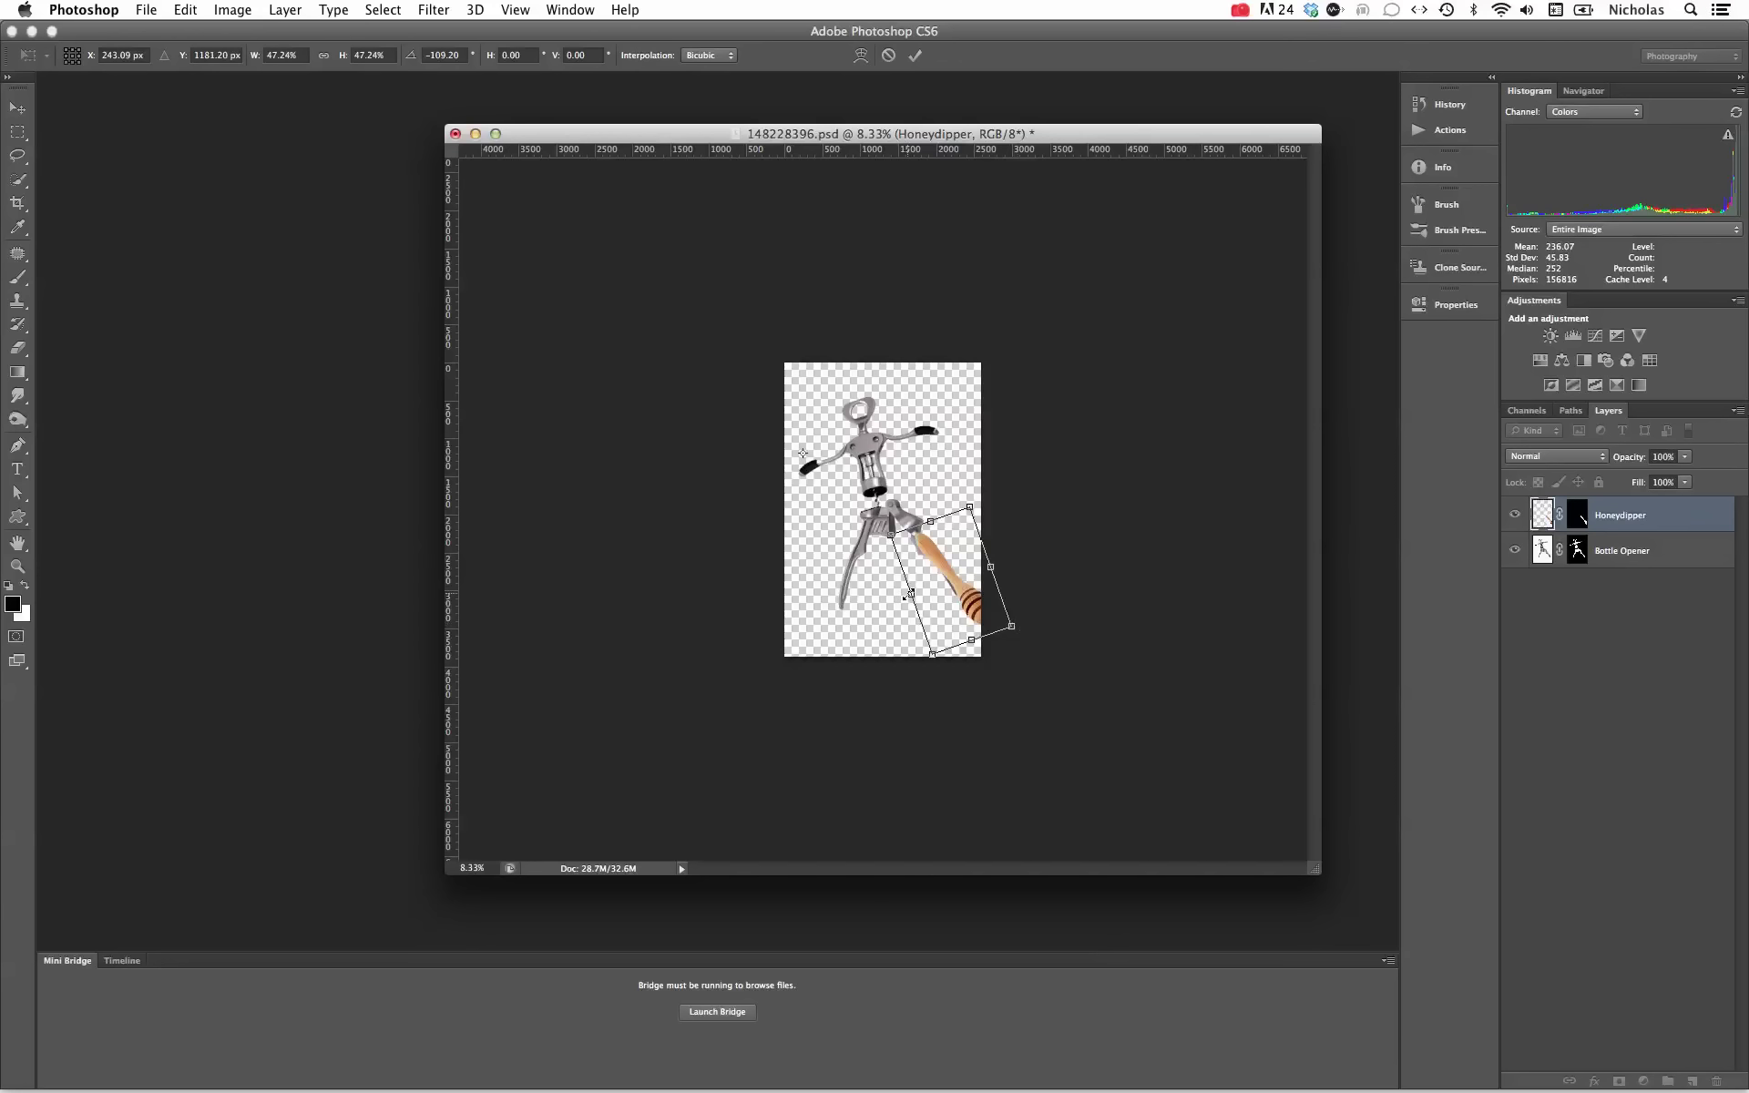
key(super+0)
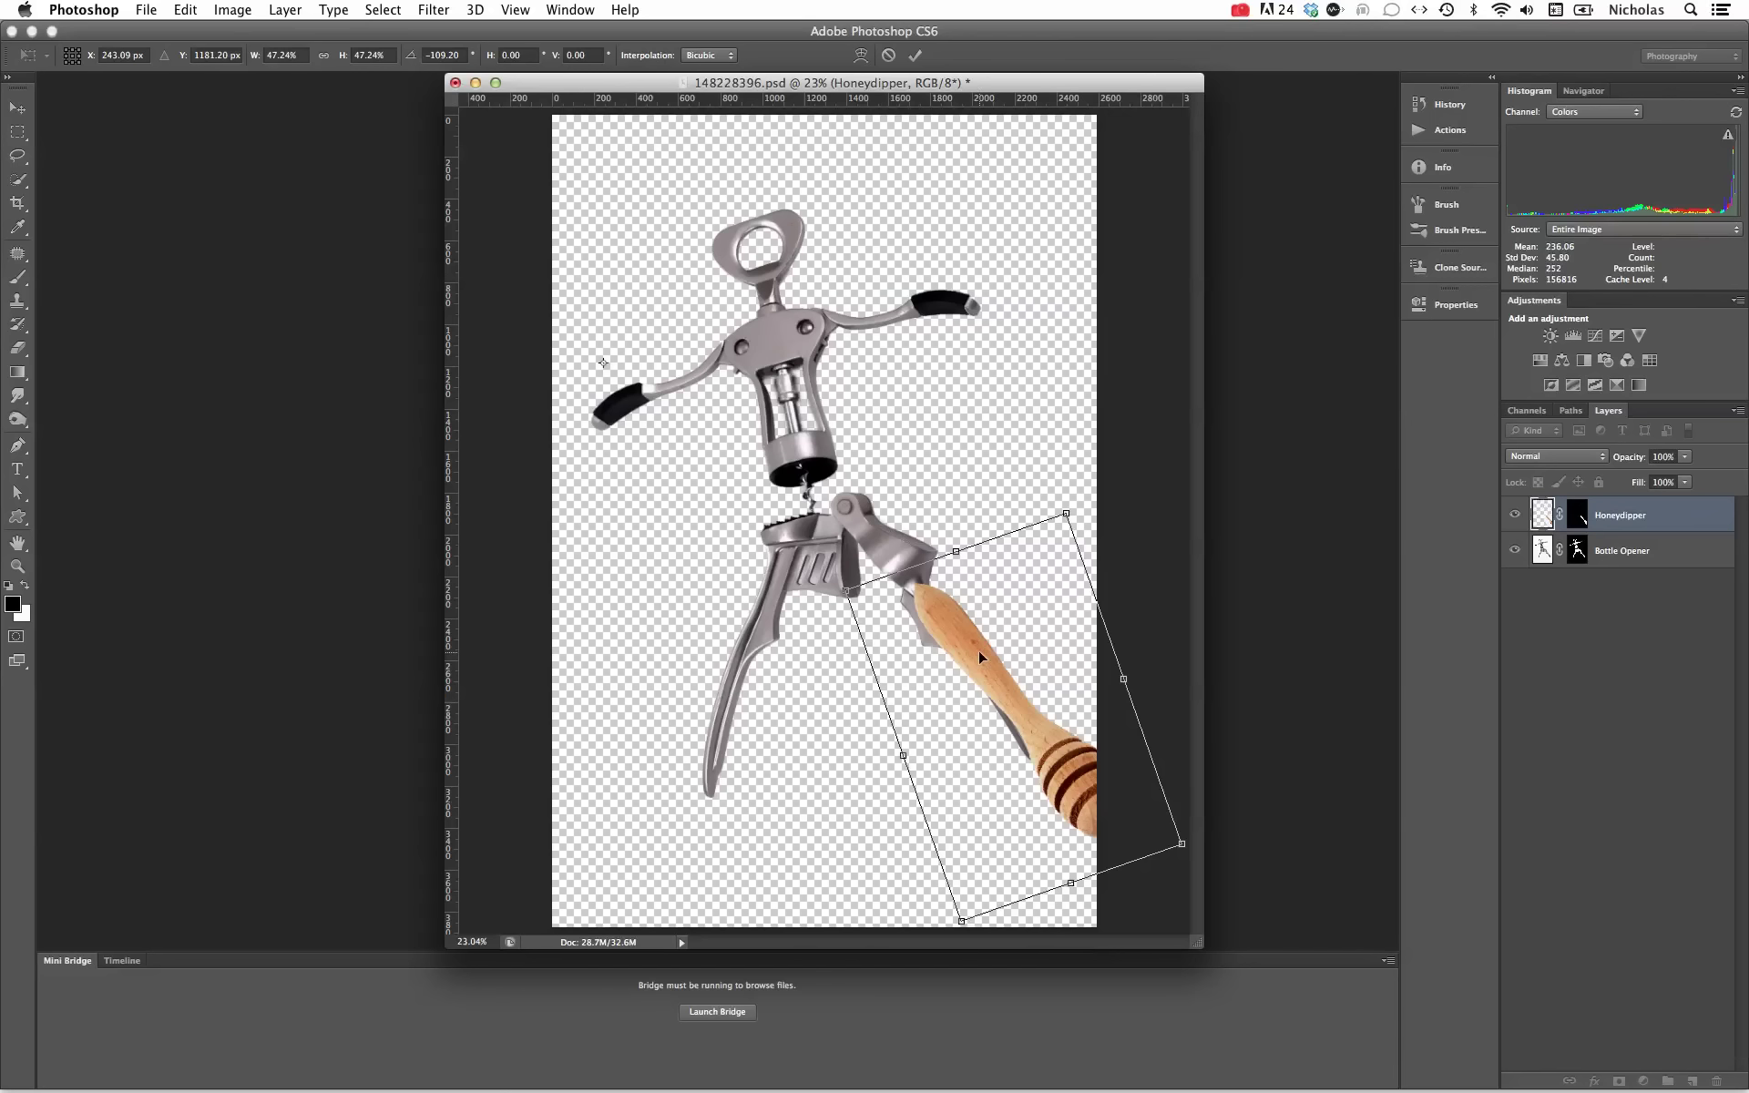
- Nudge the honey dipper slightly down-left and commit the Free Transform
drag(978, 651, 975, 657)
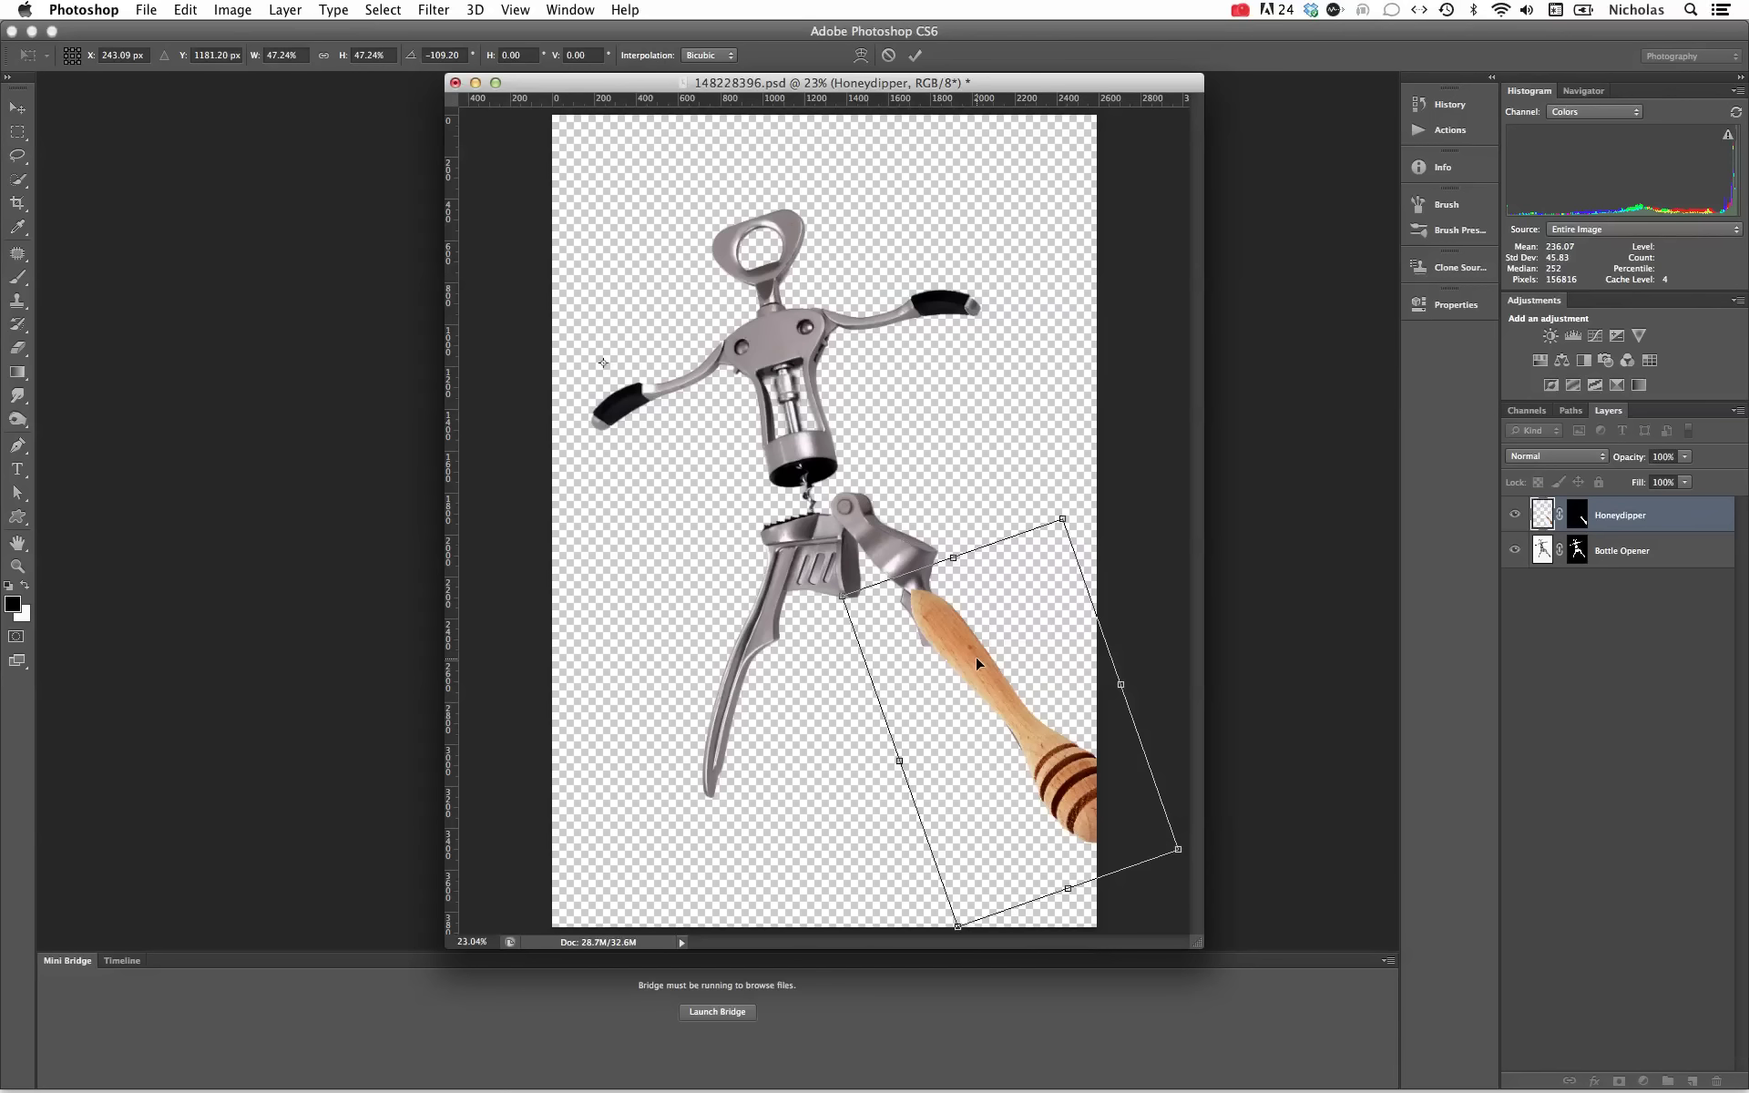
key(Return)
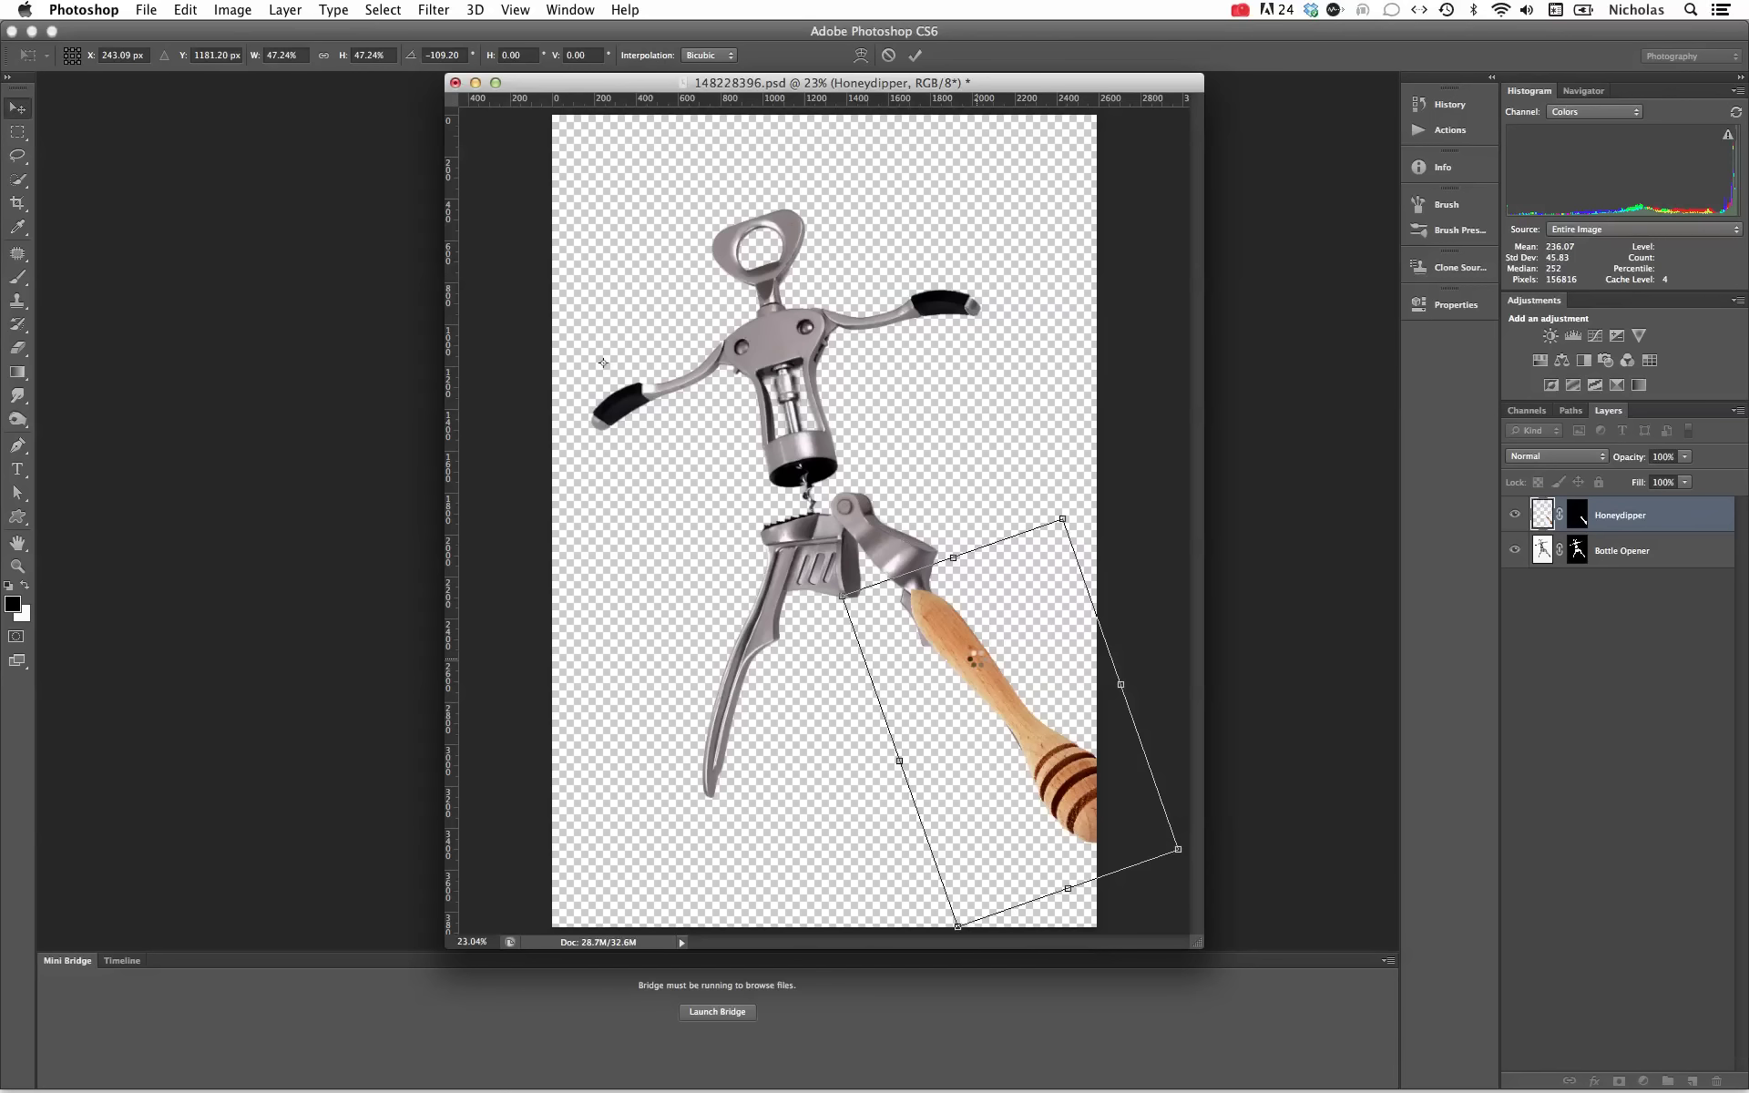